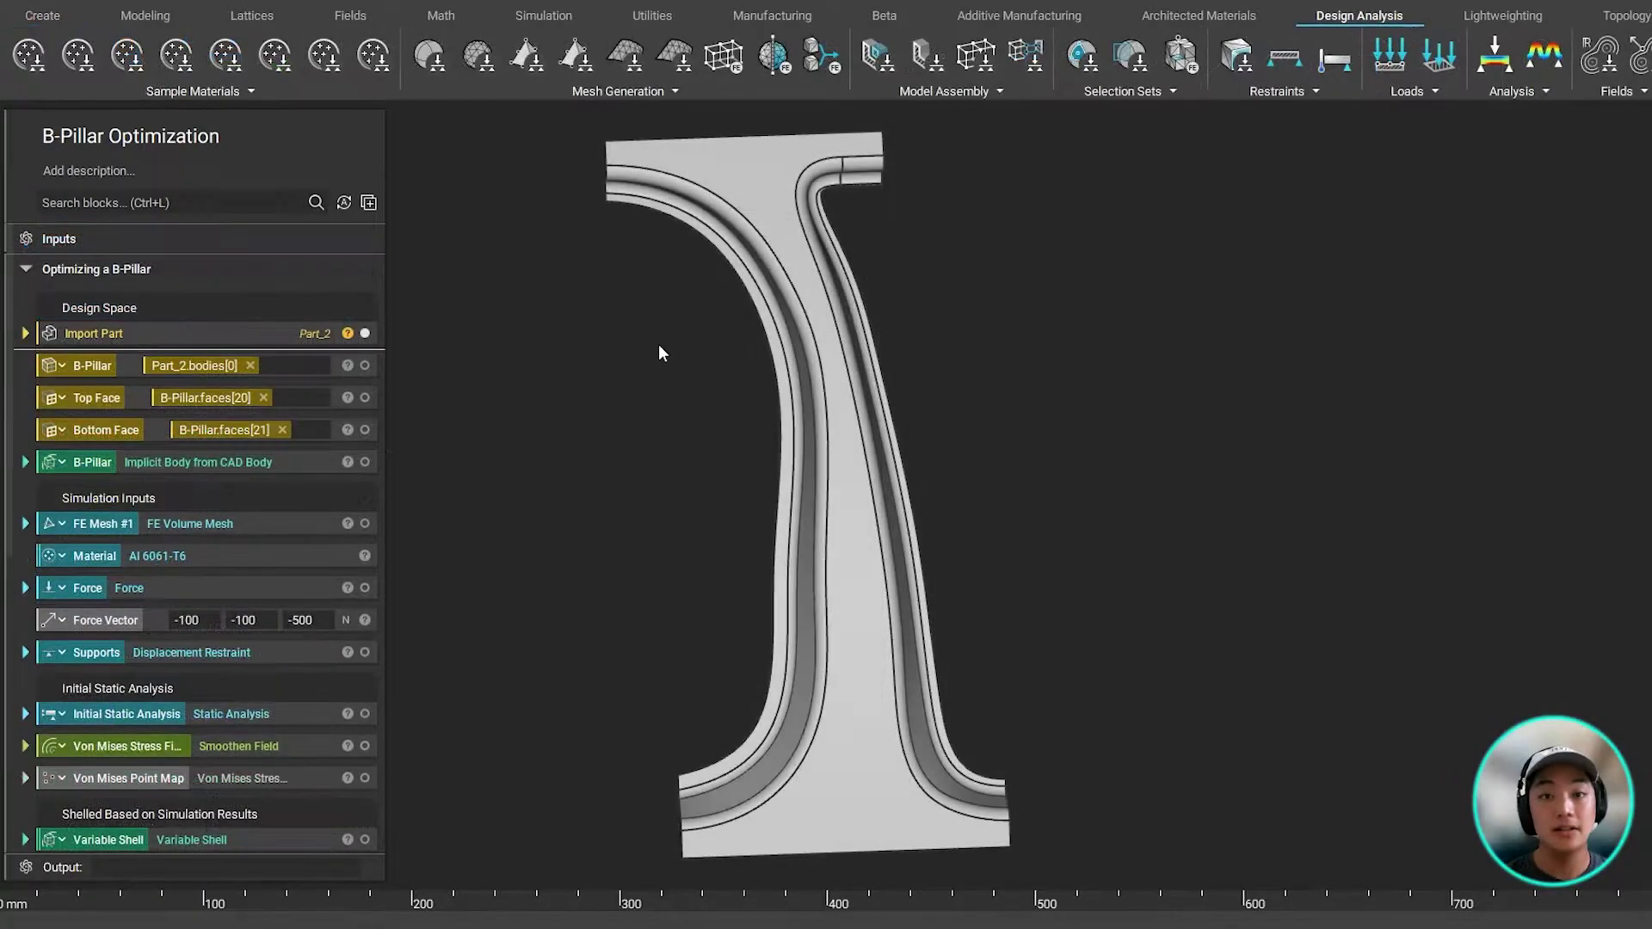
Show the B-Pillar Implicit Body from CAD Body block instead of the imported part
{"action": "scroll", "coordinate": [368, 402], "scroll_direction": "down", "scroll_amount": 8}
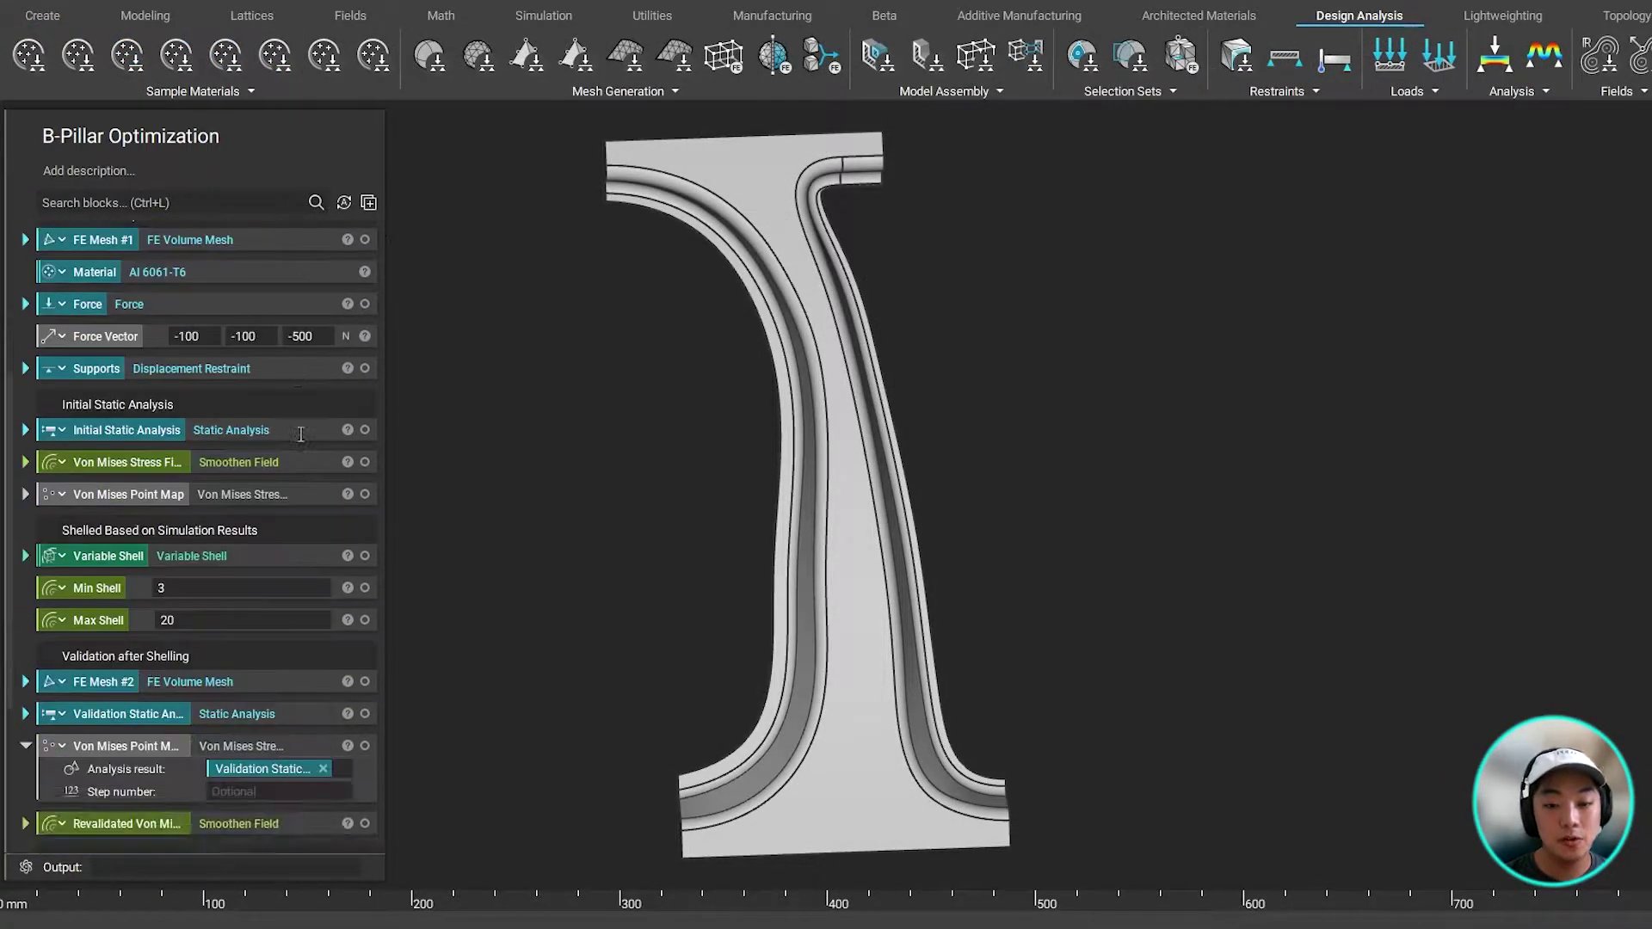
{"action": "scroll", "coordinate": [301, 449], "scroll_direction": "up", "scroll_amount": 8}
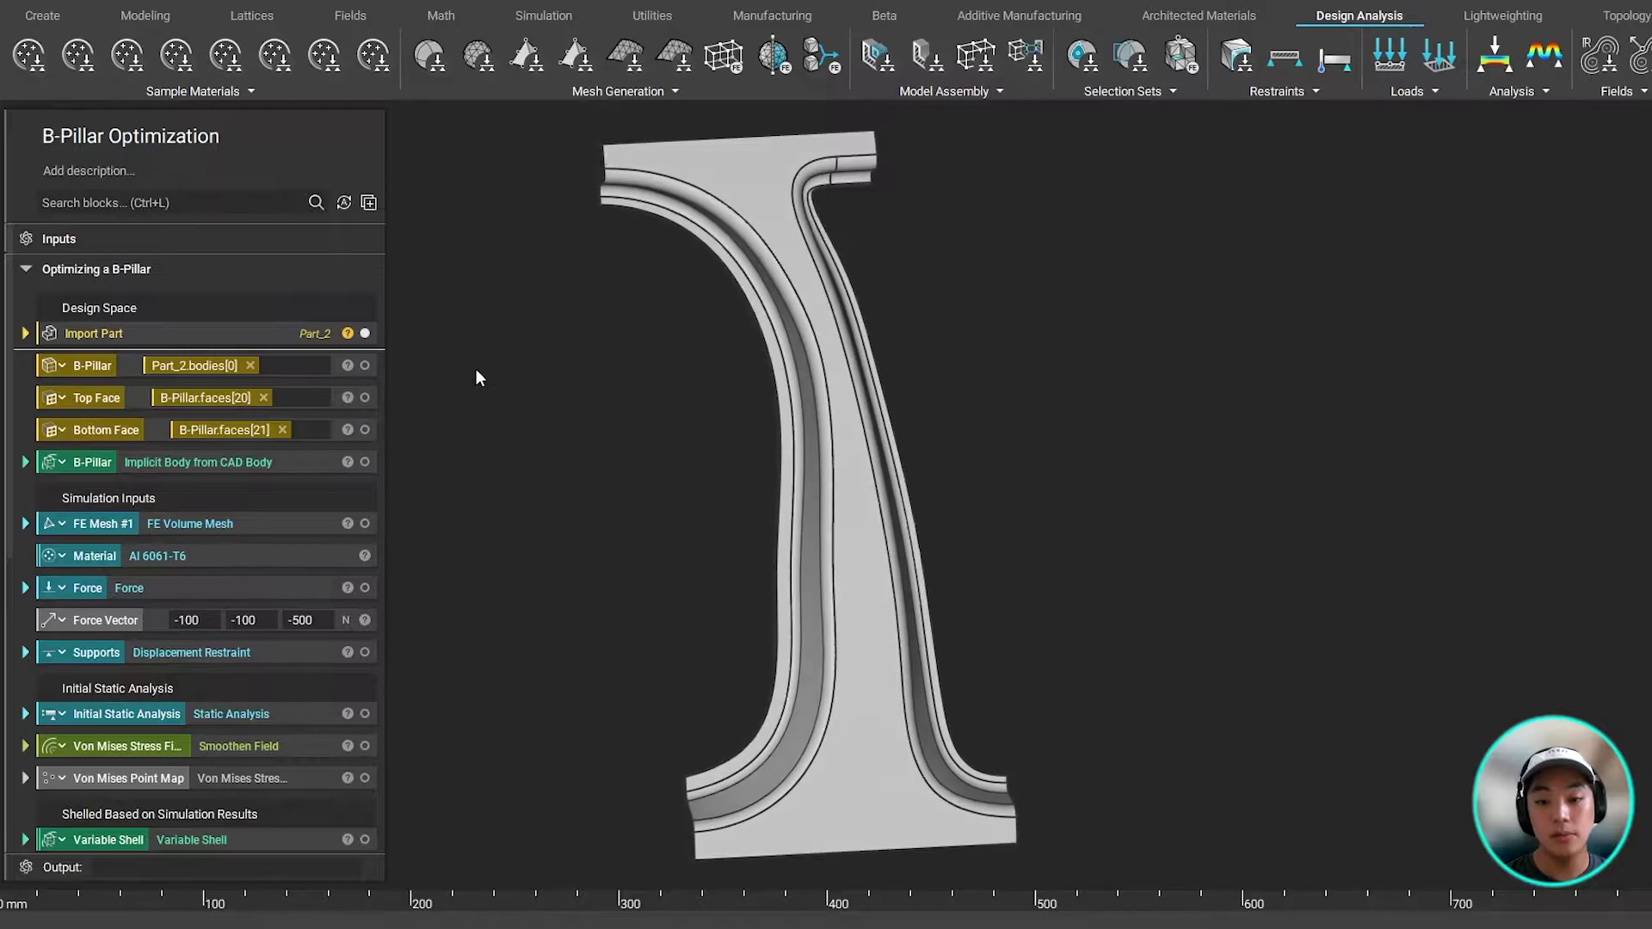
{"action": "left_click", "coordinate": [365, 462]}
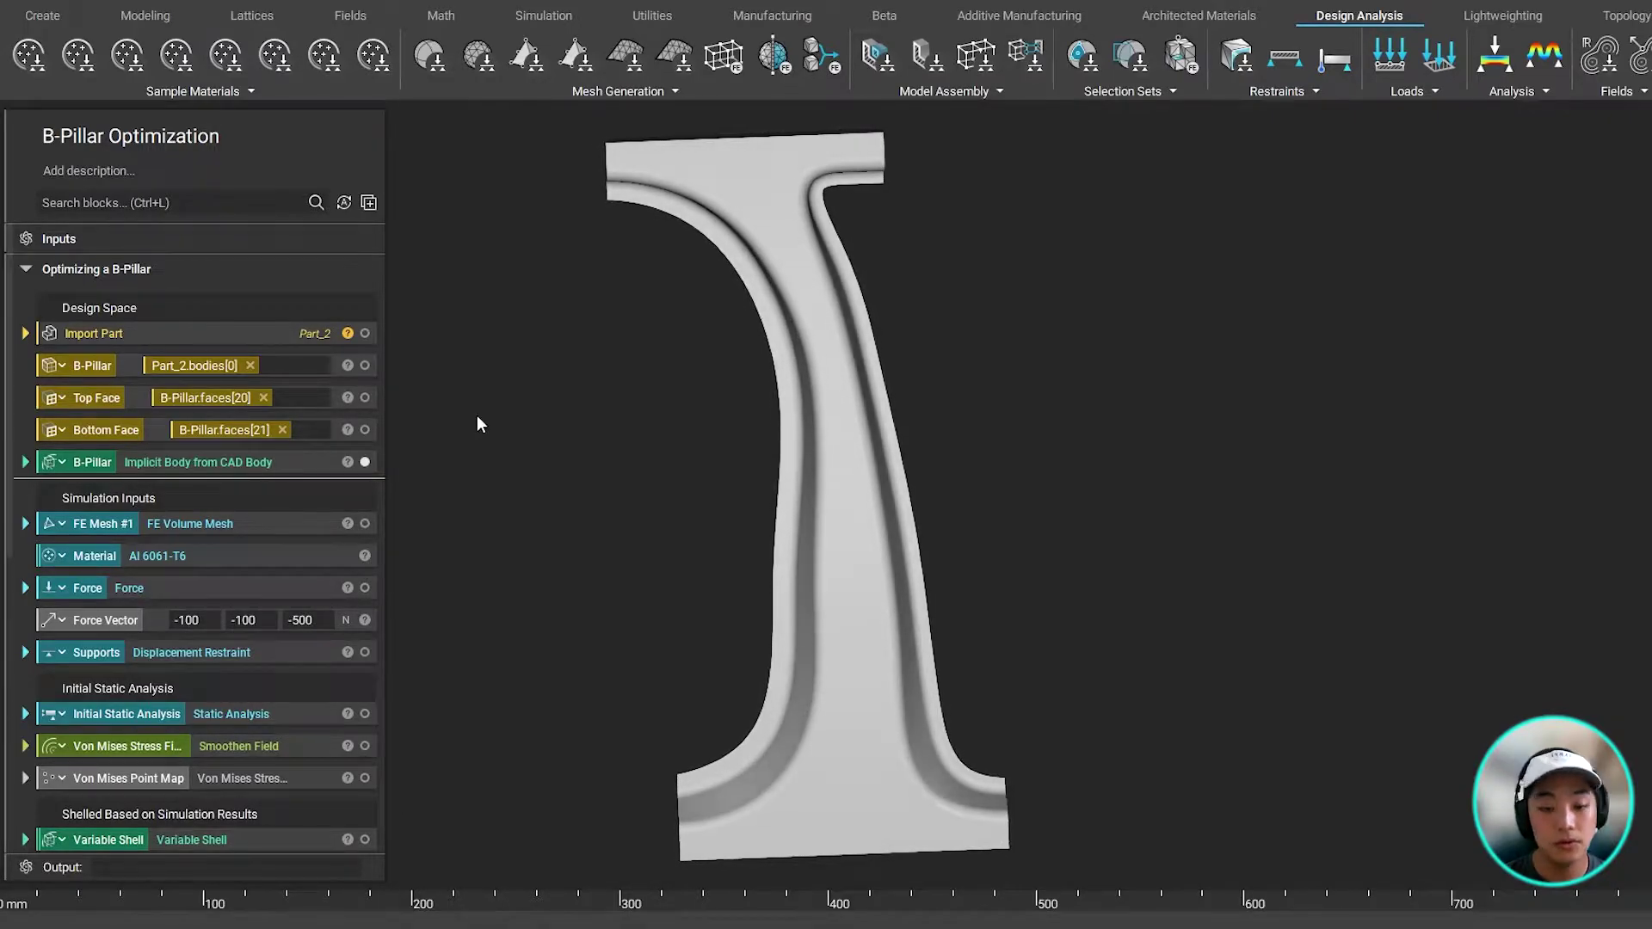
Select FE Mesh #1 and inspect its interior with a lowered section cut, then remove it
{"action": "scroll", "coordinate": [260, 516], "scroll_direction": "down", "scroll_amount": 1}
{"action": "left_click", "coordinate": [277, 469]}
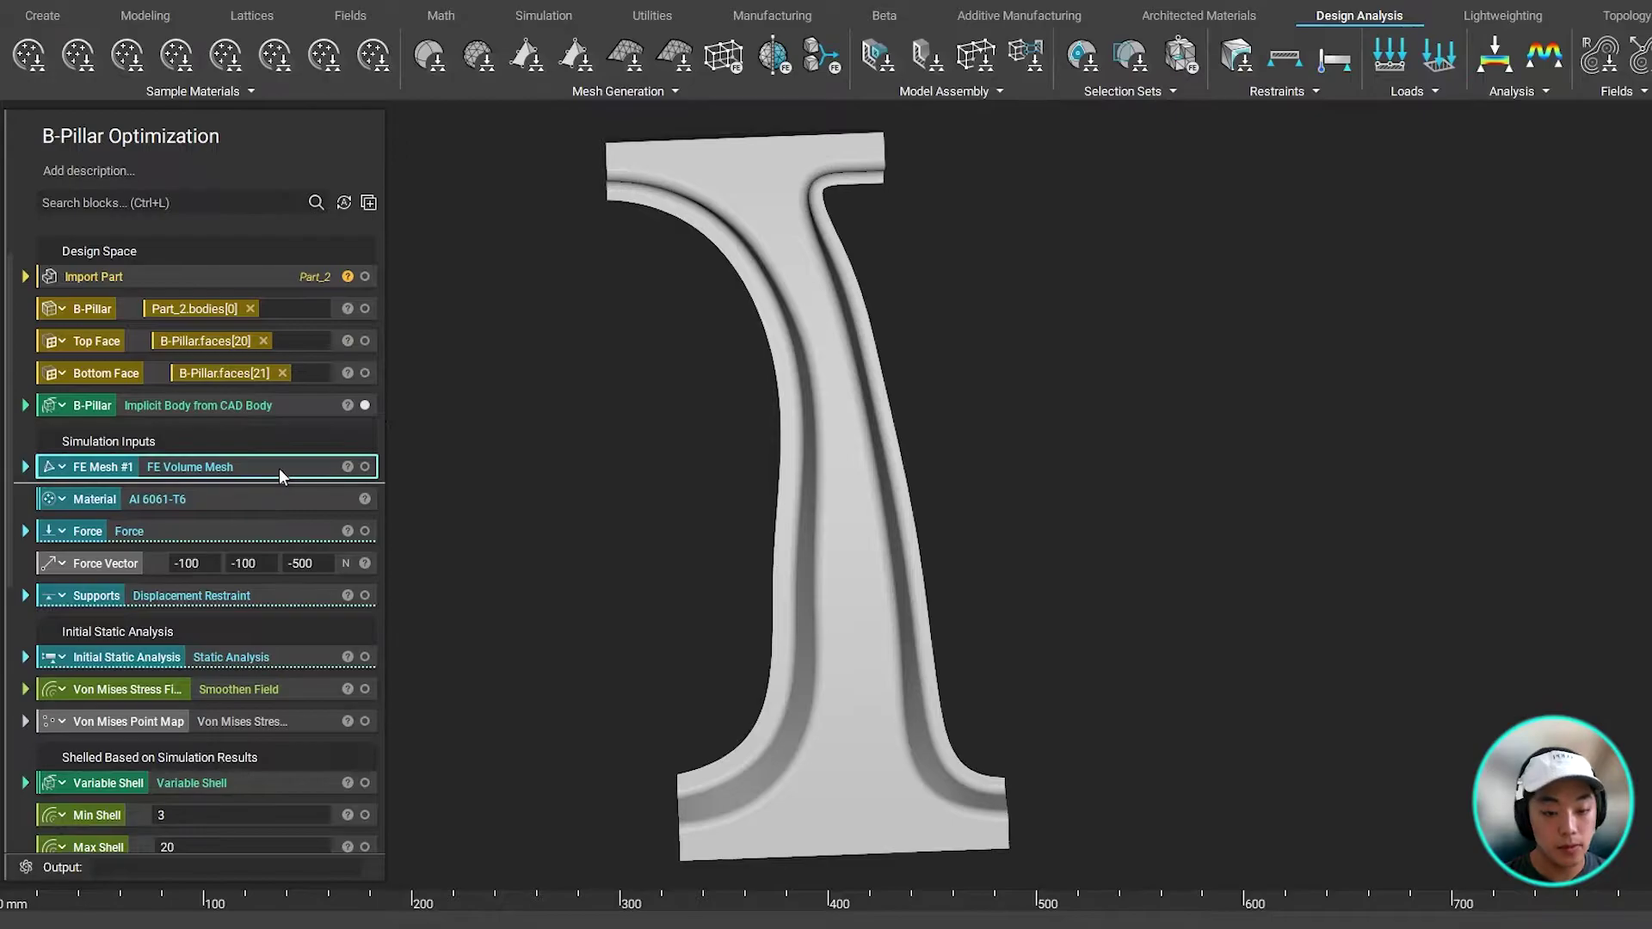
{"action": "key", "text": "c"}
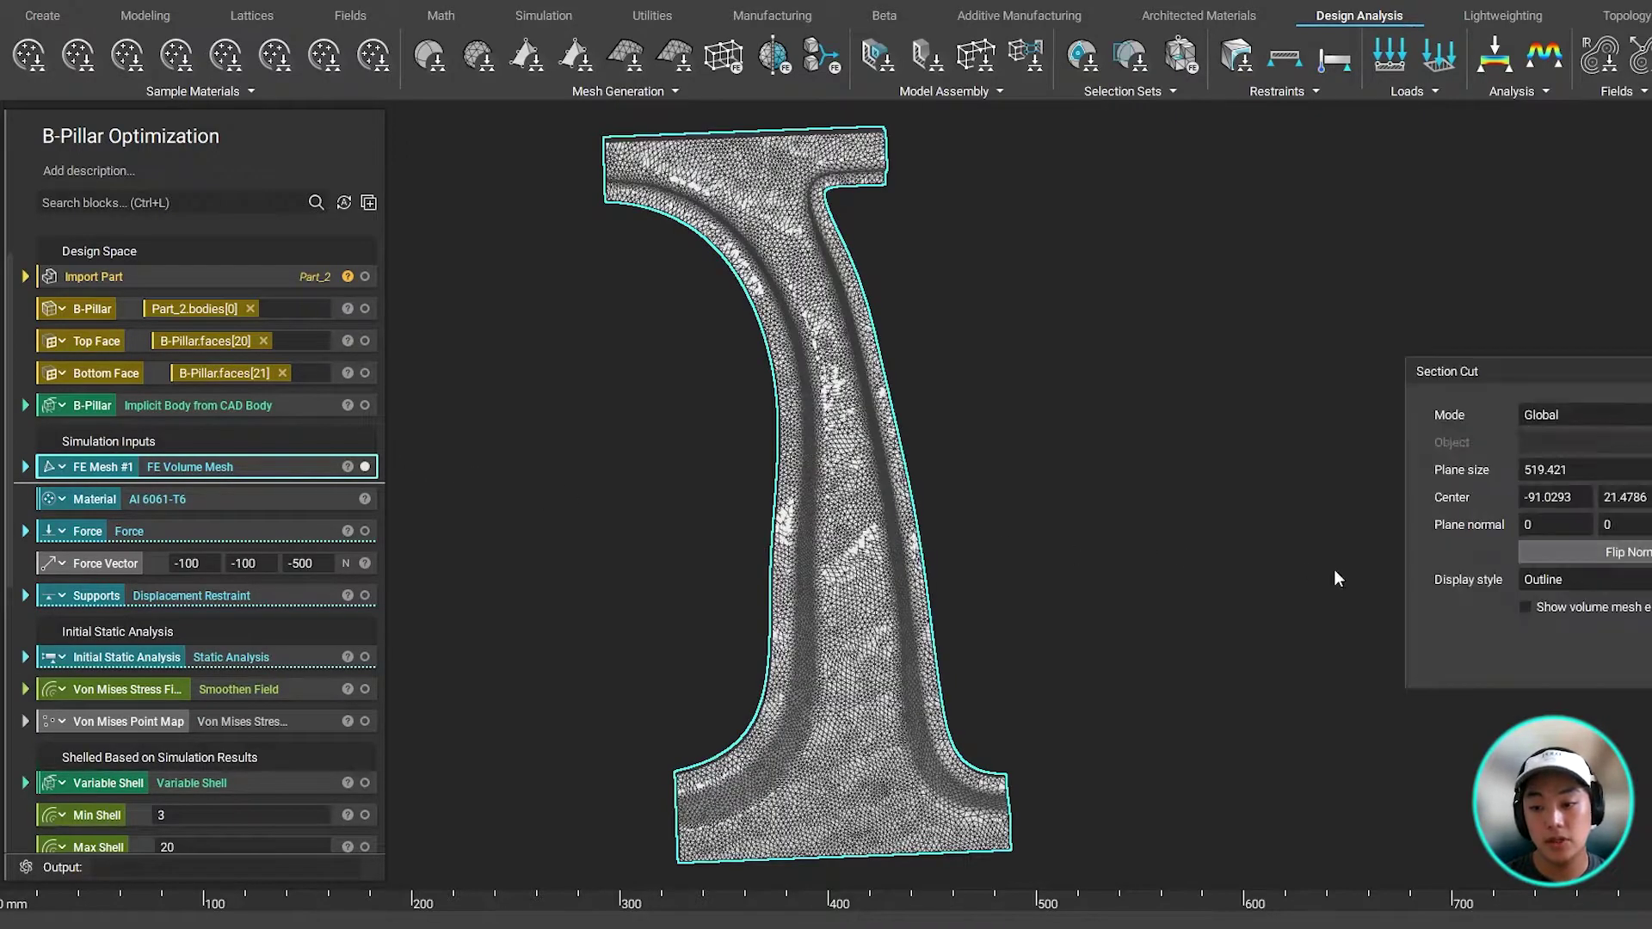
{"action": "left_click", "coordinate": [777, 424]}
{"action": "scroll", "coordinate": [778, 424], "scroll_direction": "up", "scroll_amount": 2}
{"action": "left_click_drag", "start_coordinate": [778, 428], "coordinate": [713, 469]}
{"action": "scroll", "coordinate": [715, 487], "scroll_direction": "up", "scroll_amount": 2}
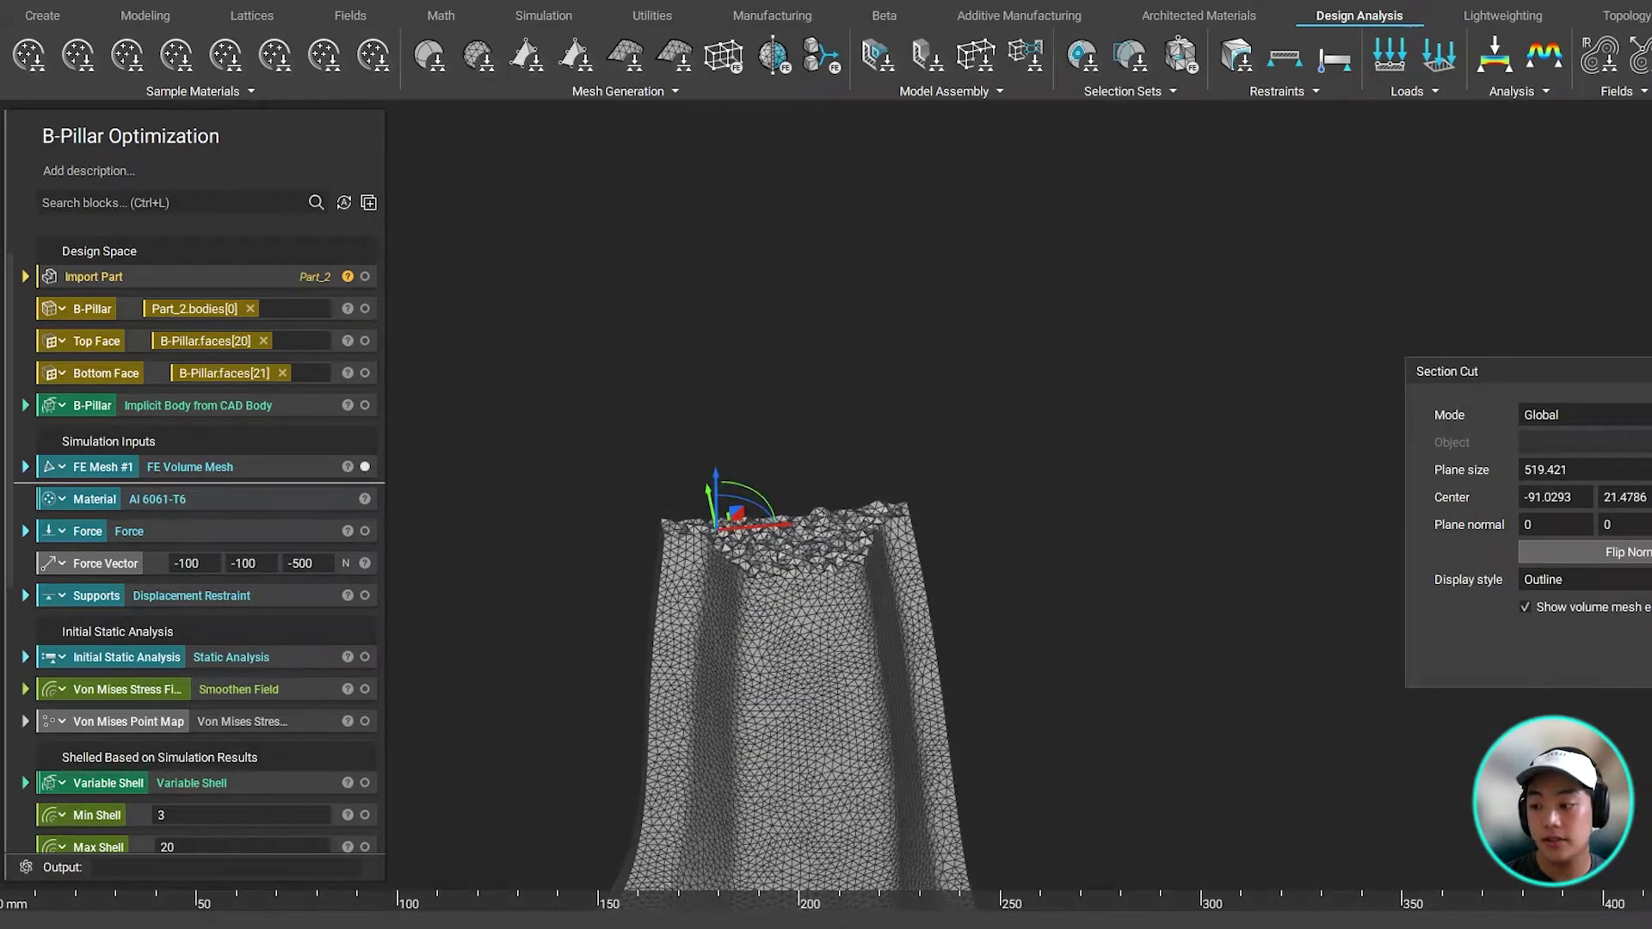
{"action": "key", "text": "c"}
Browse Sample Materials and view the Isotropic Linear Elastic Property description
{"action": "scroll", "coordinate": [592, 571], "scroll_direction": "down", "scroll_amount": 5}
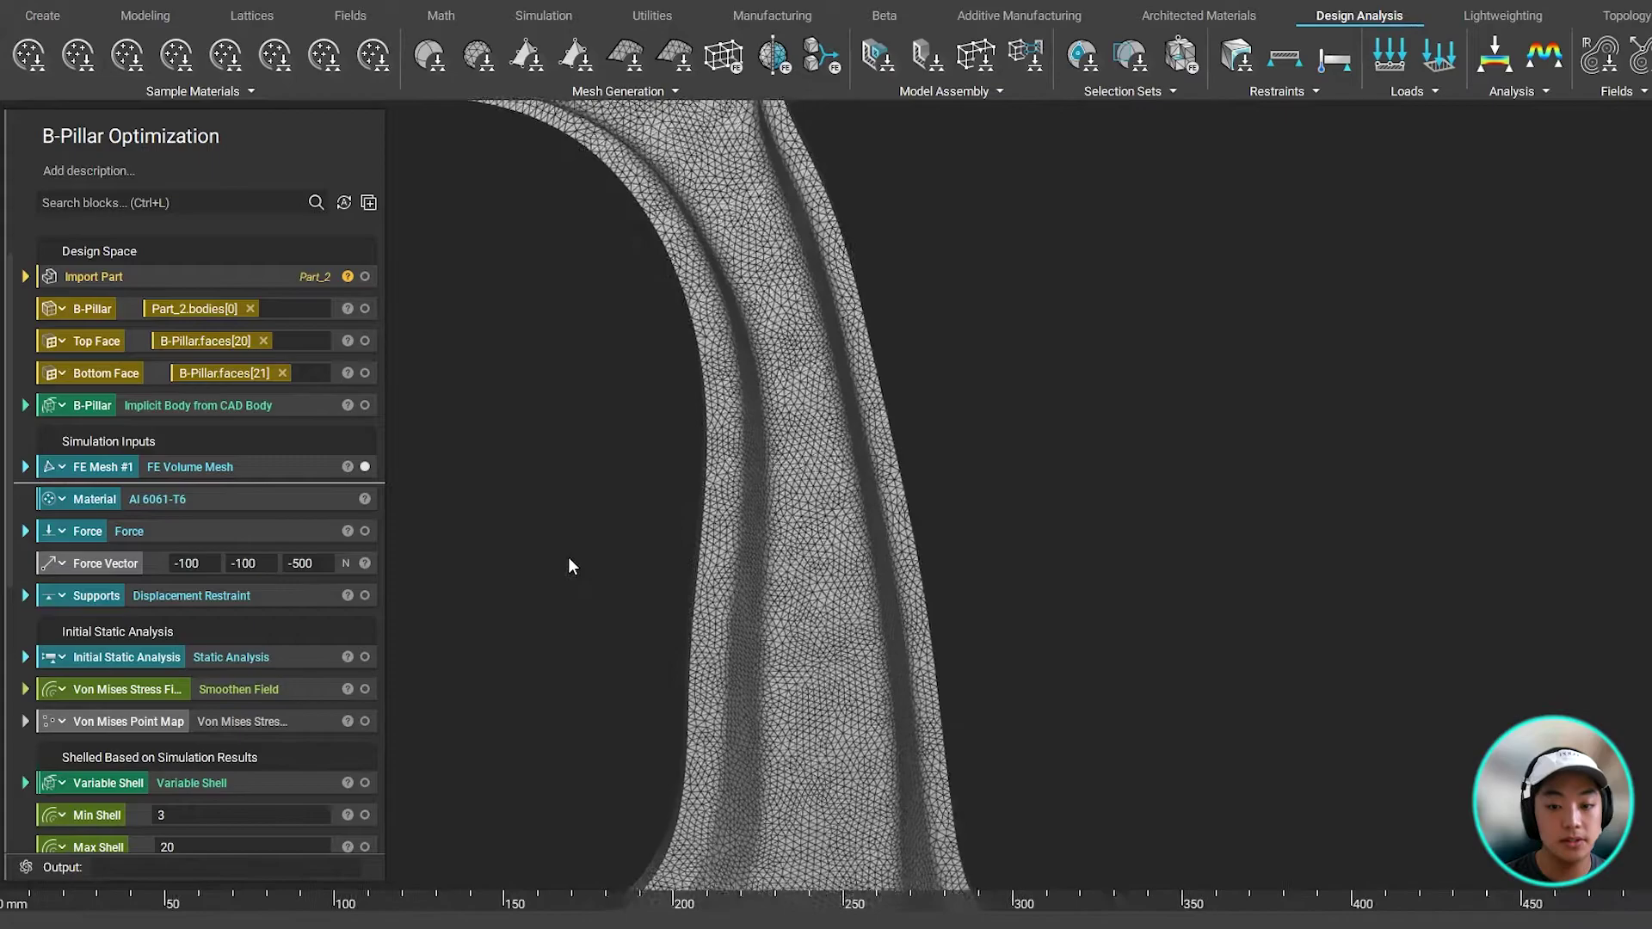
{"action": "scroll", "coordinate": [564, 559], "scroll_direction": "down", "scroll_amount": 1}
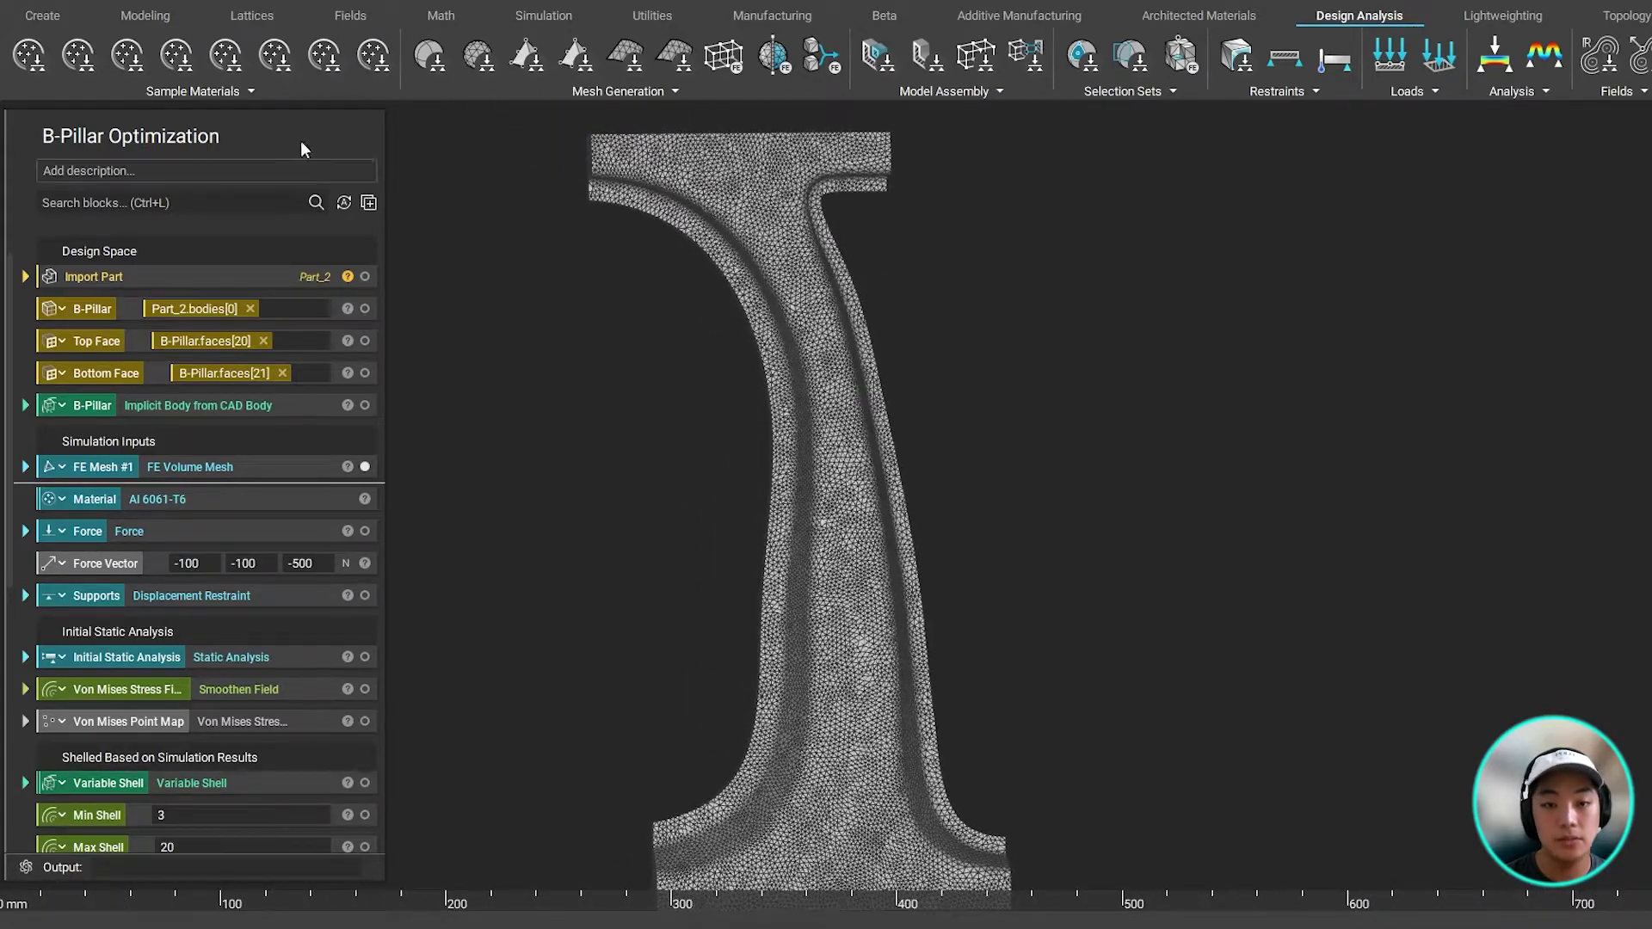
{"action": "left_click", "coordinate": [251, 92]}
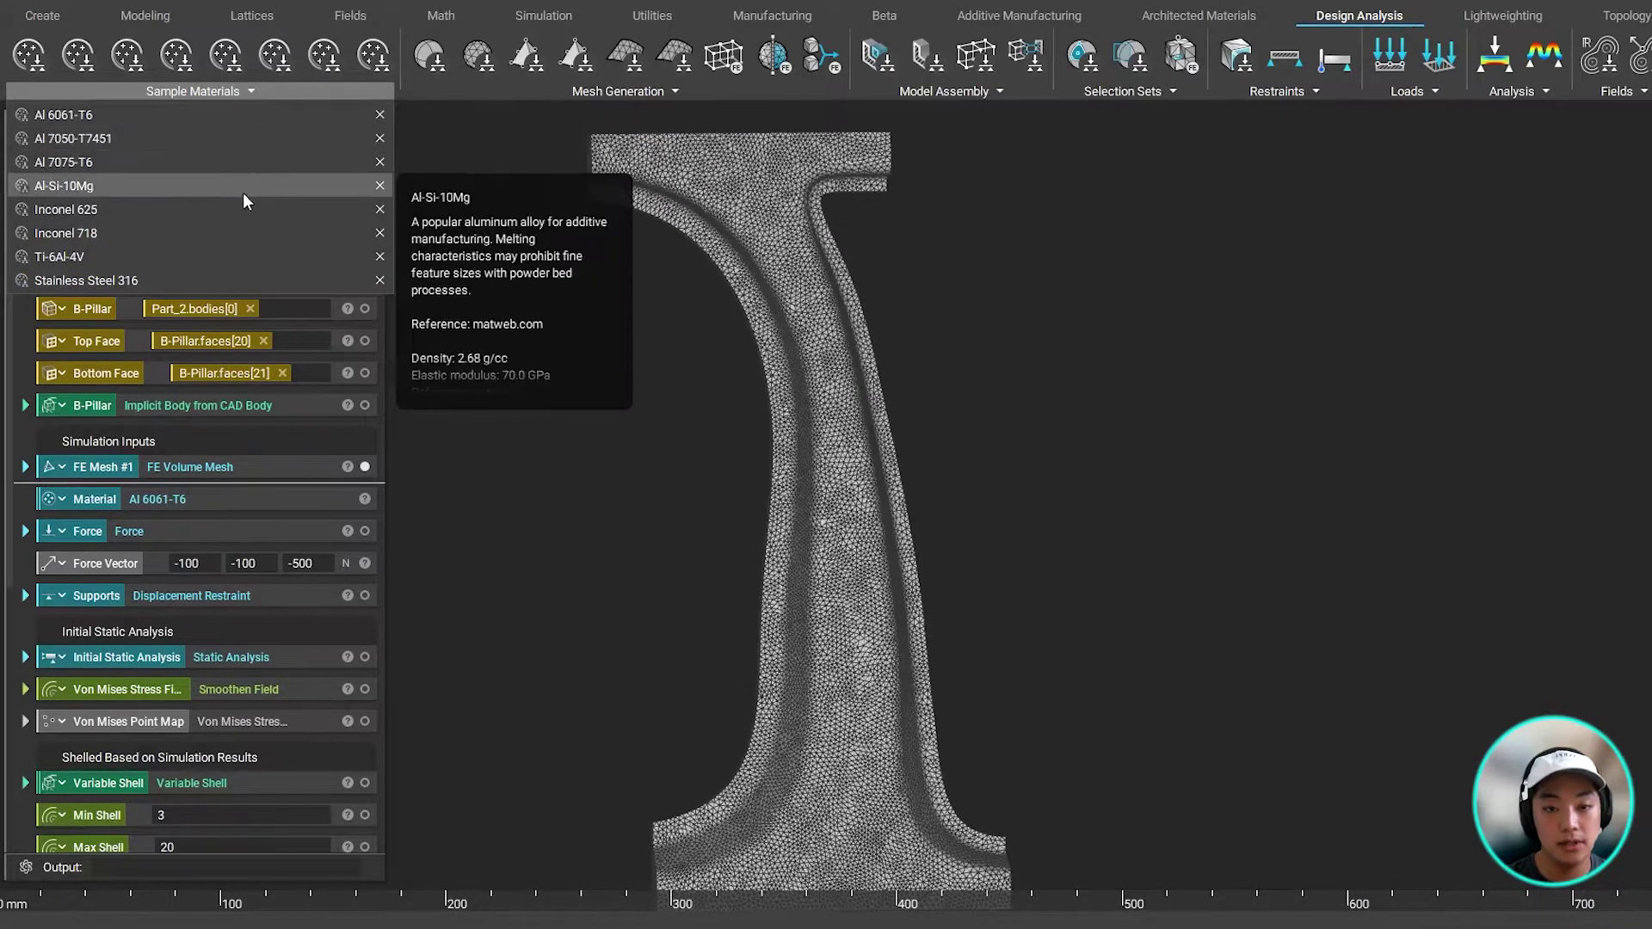
{"action": "left_click", "coordinate": [566, 353]}
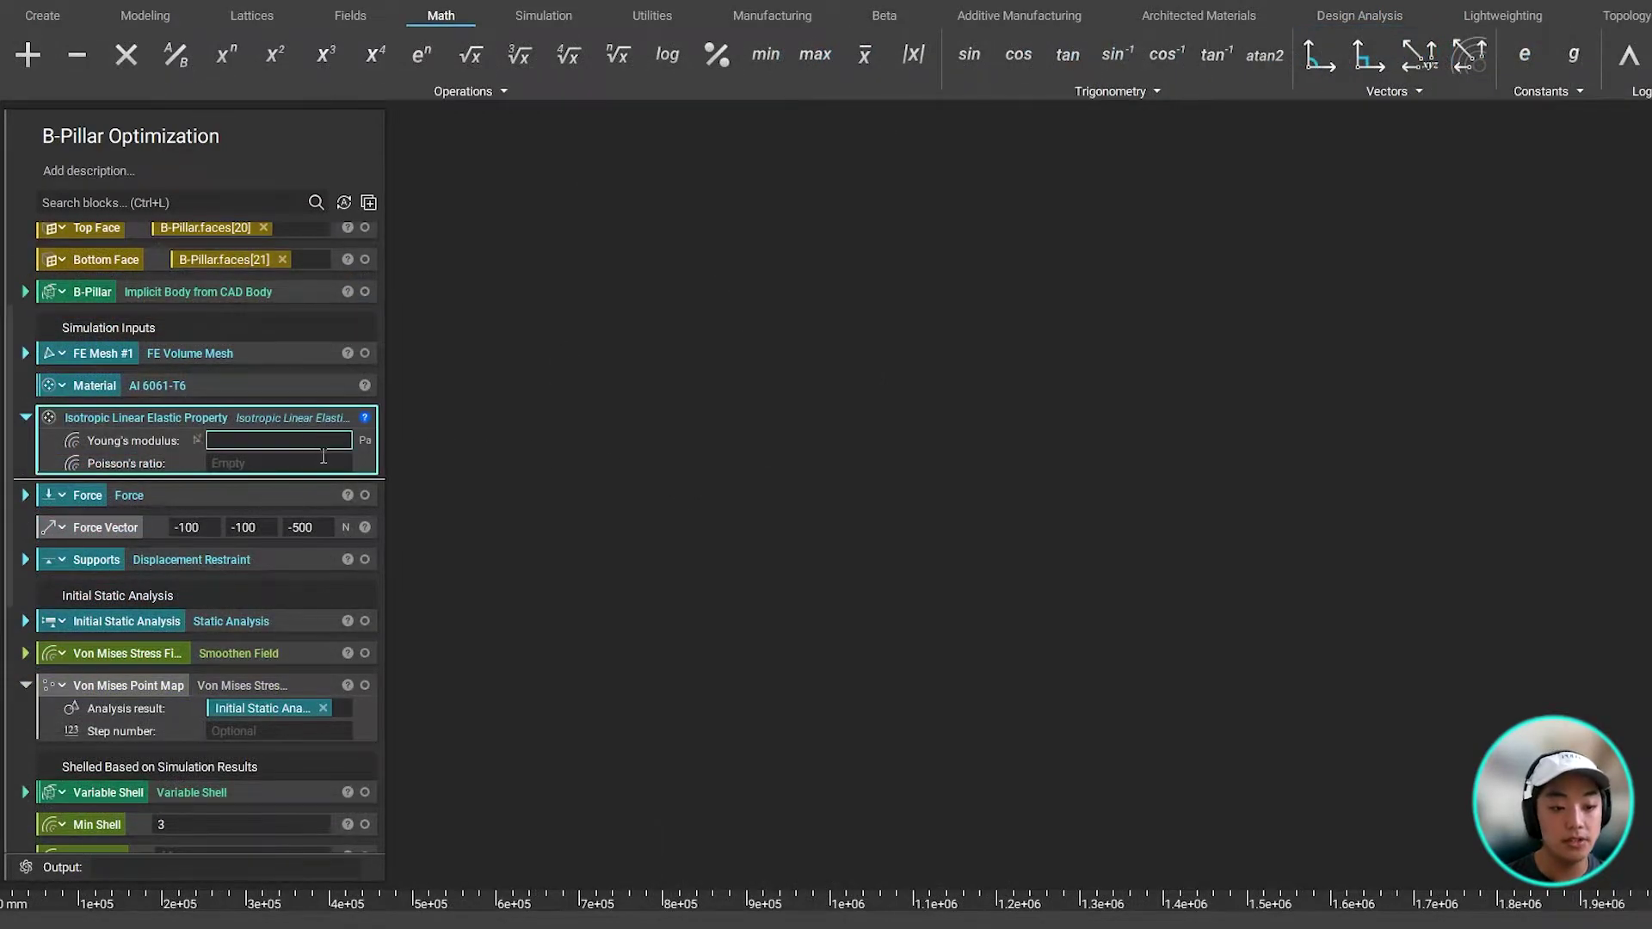
{"action": "left_click", "coordinate": [364, 418]}
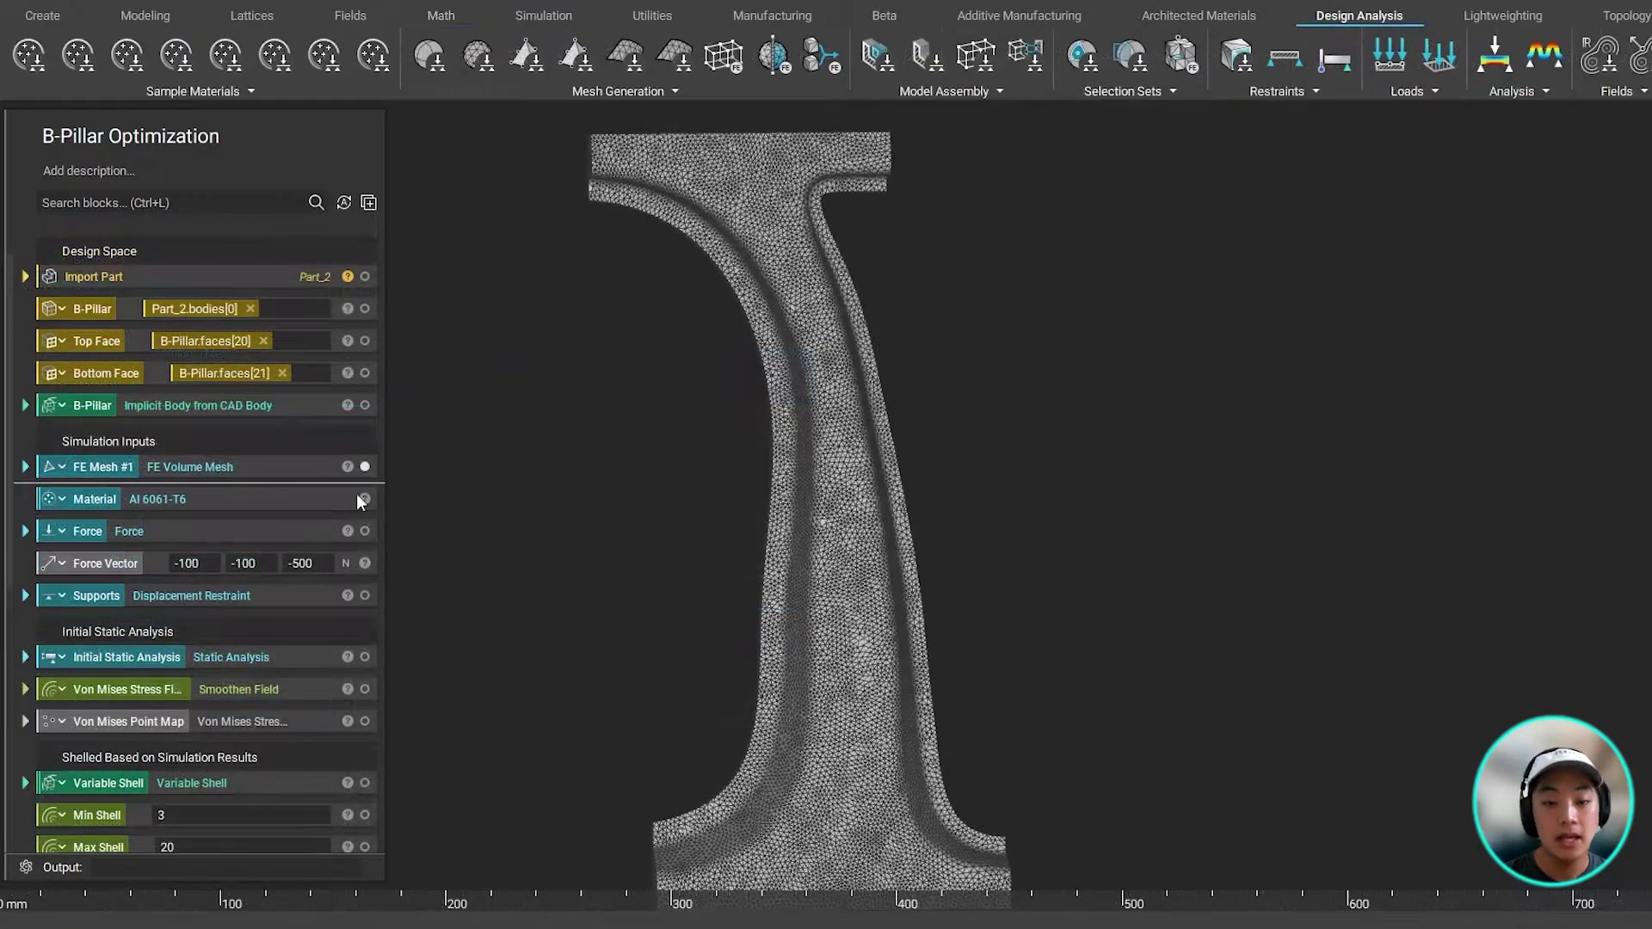
Show the B-Pillar supports, then display the Initial Static Analysis result and deselect
{"action": "scroll", "coordinate": [286, 507], "scroll_direction": "down", "scroll_amount": 1}
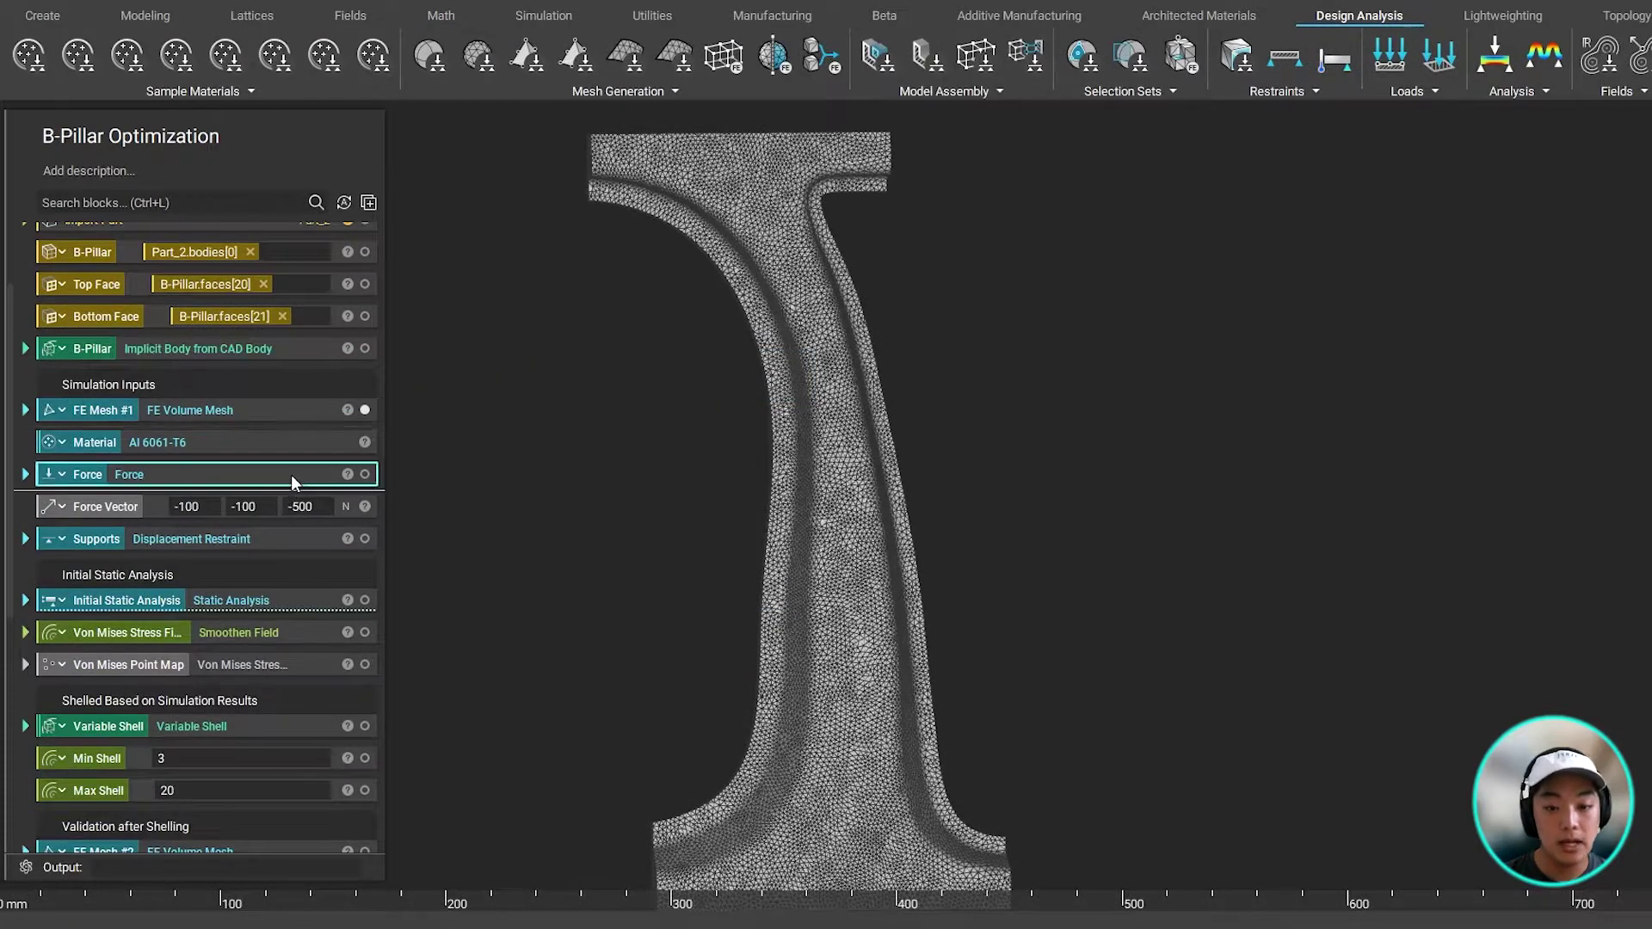
{"action": "left_click", "coordinate": [365, 540]}
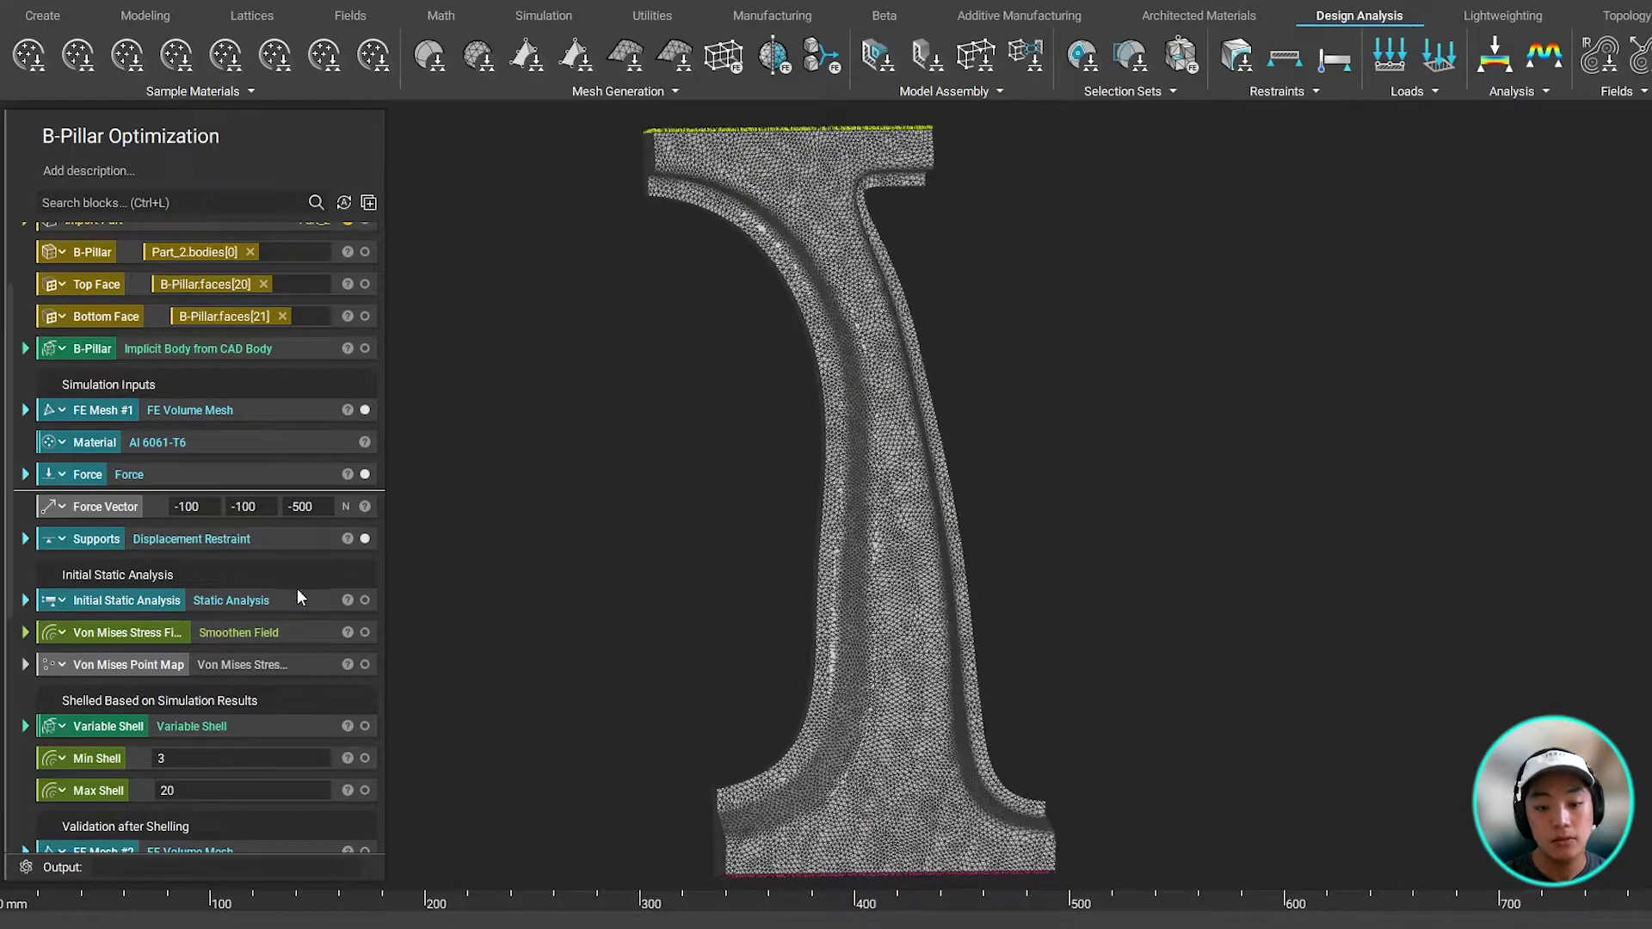
{"action": "left_click", "coordinate": [270, 601]}
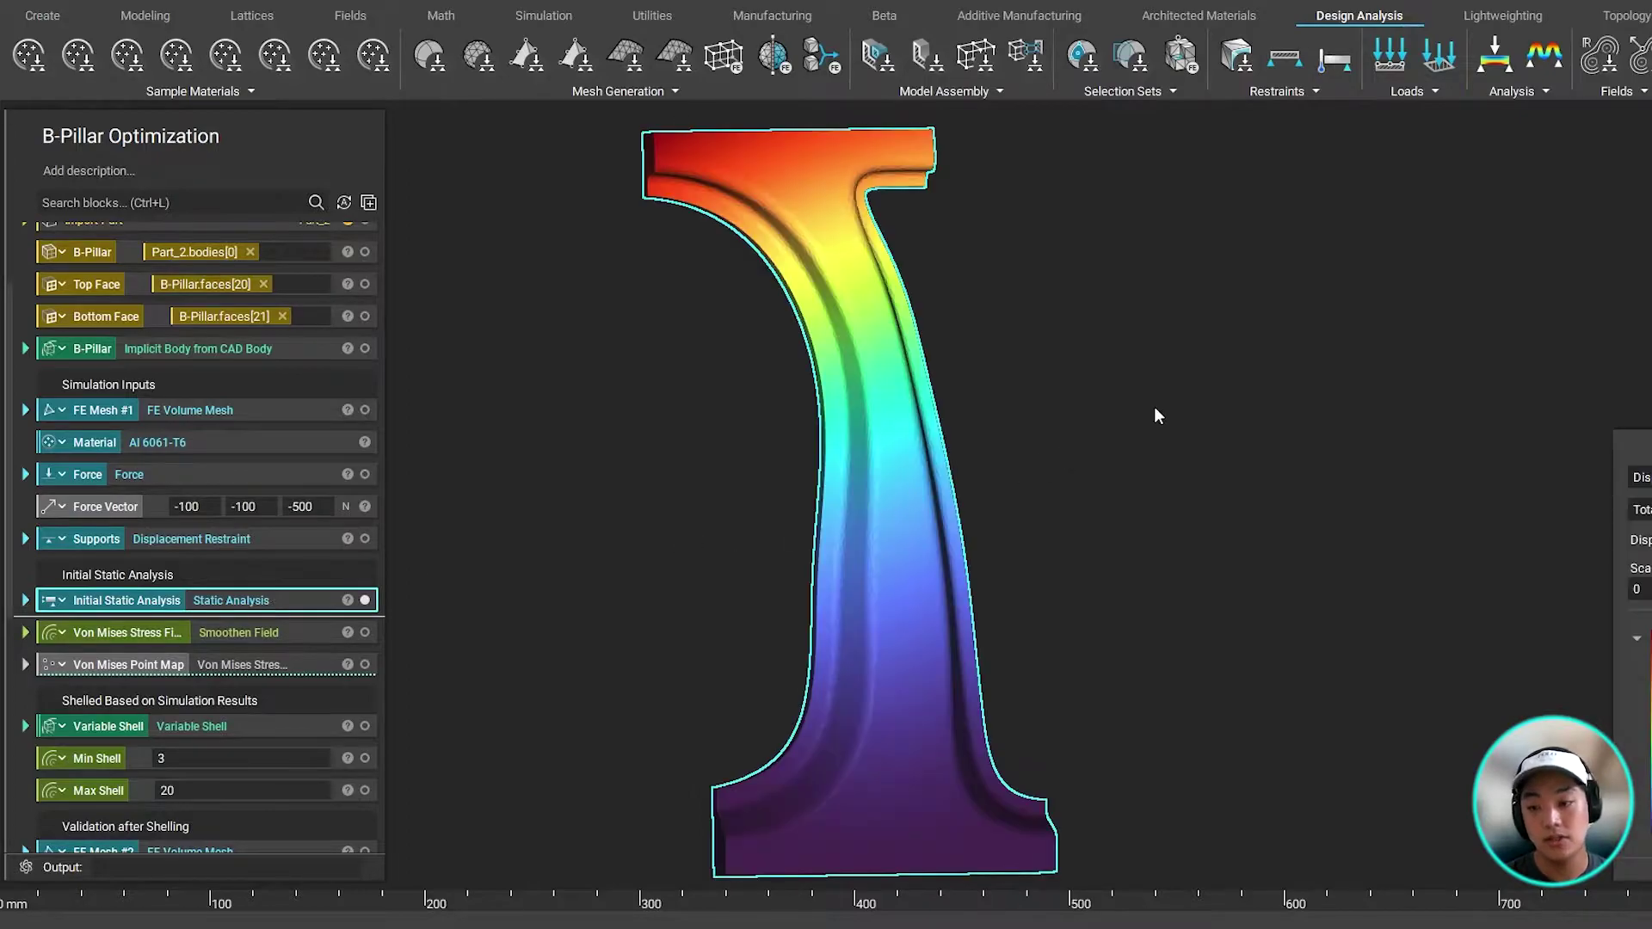
{"action": "left_click", "coordinate": [1257, 418]}
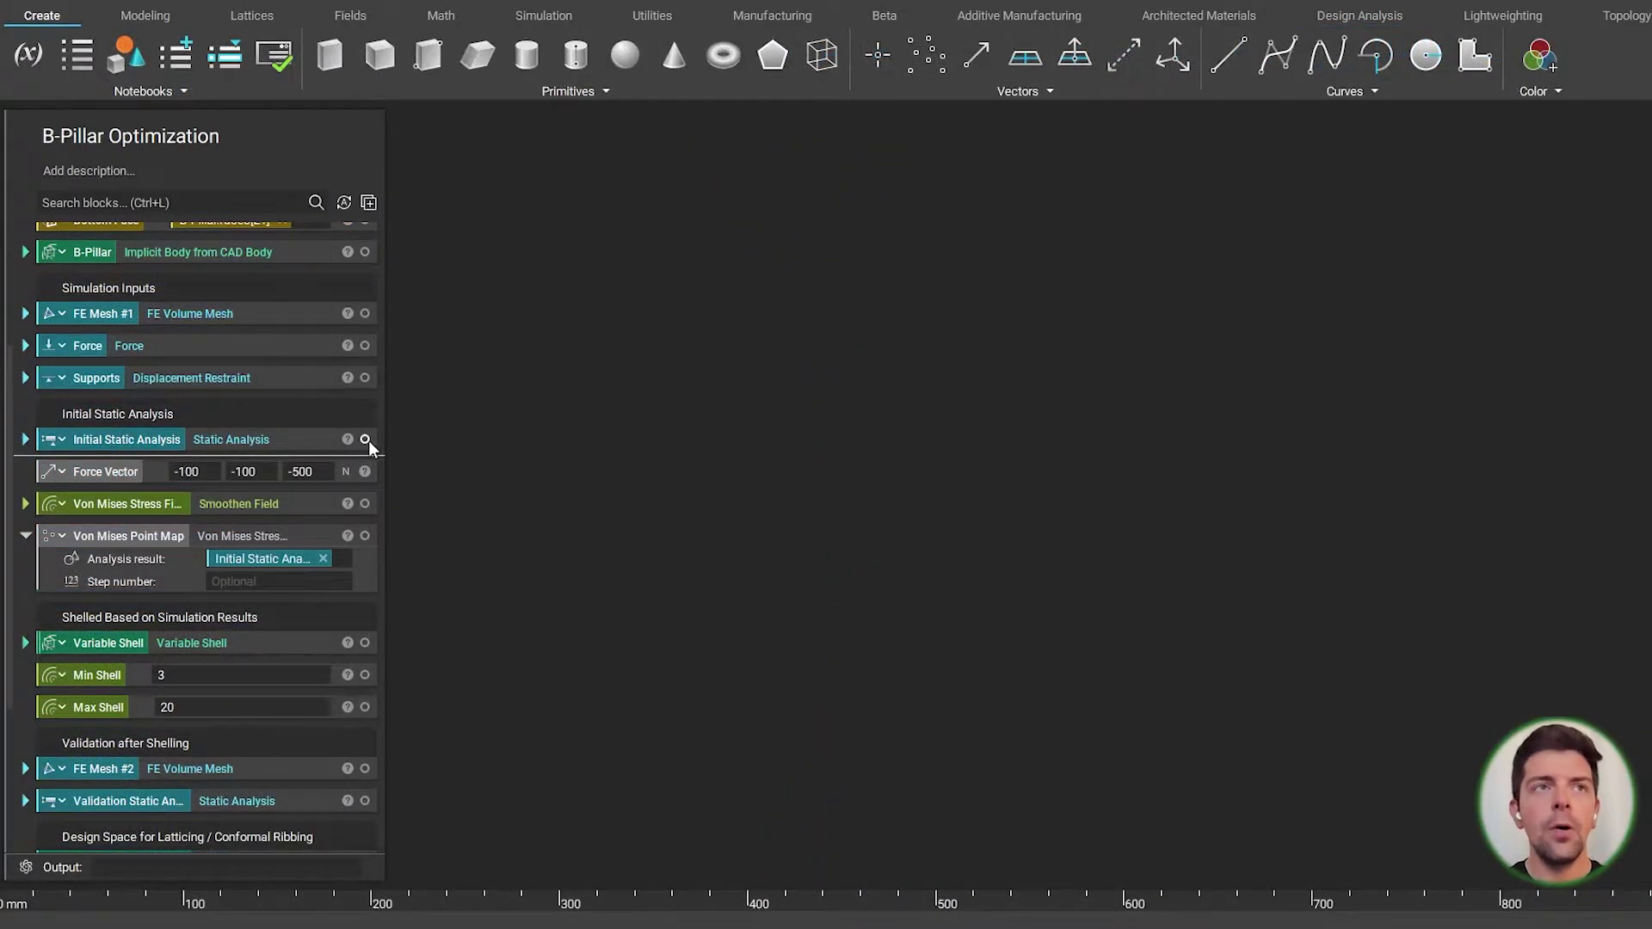
Display the Initial Static Analysis coloured by stress and tilt the model to view its side
{"action": "left_click", "coordinate": [365, 440]}
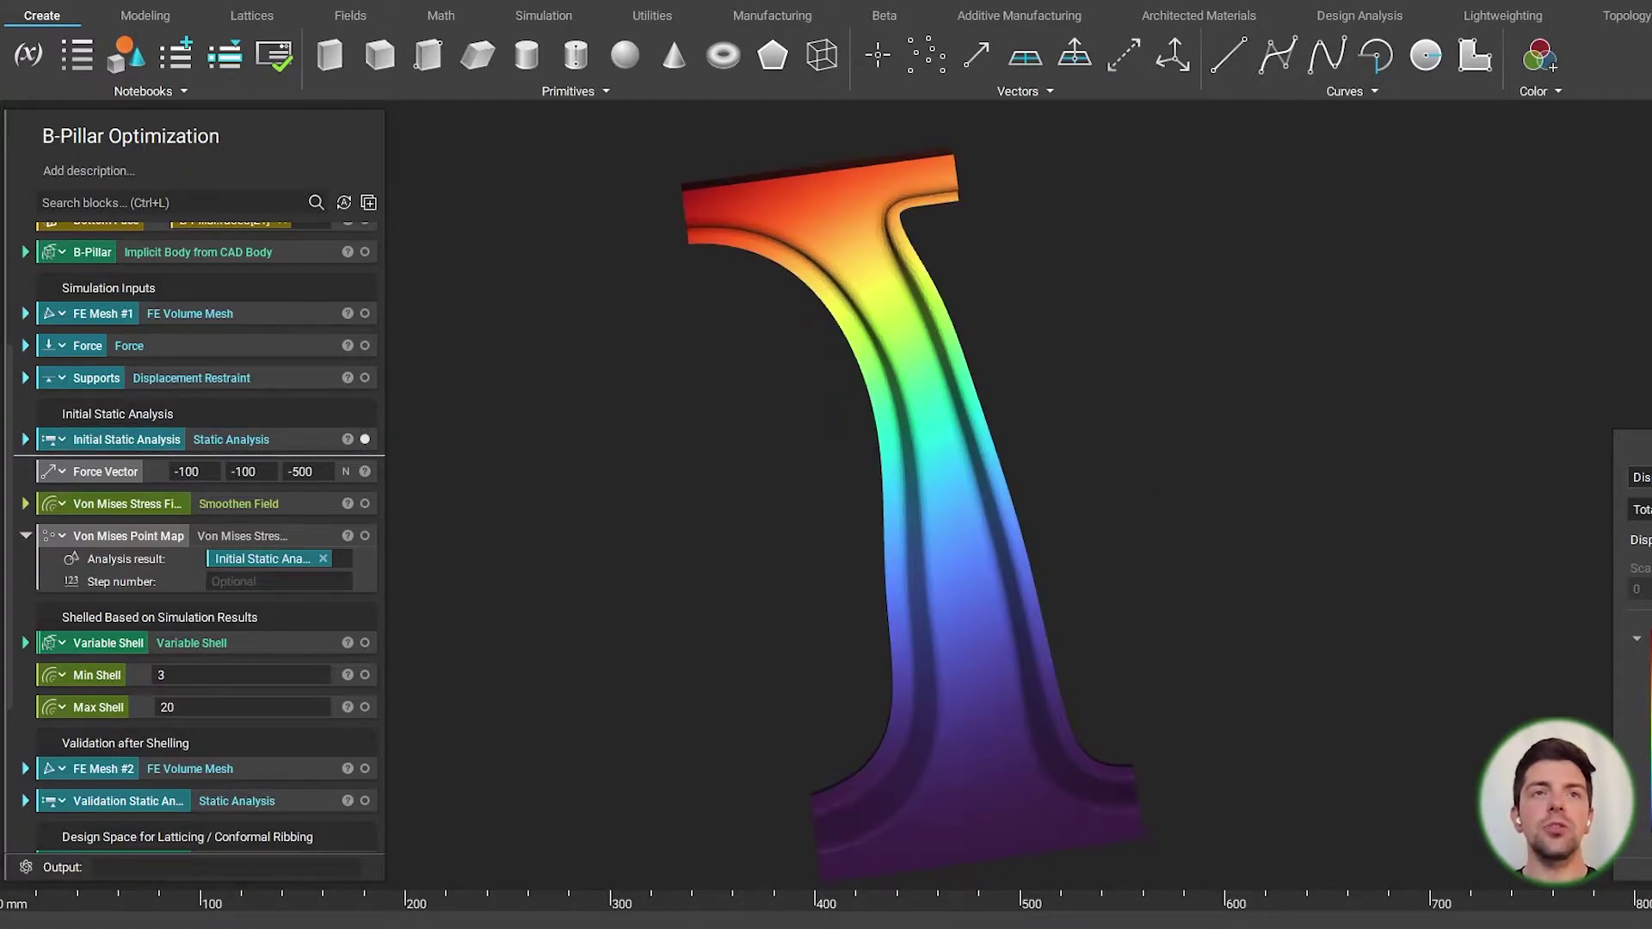
{"action": "left_click", "coordinate": [1640, 506]}
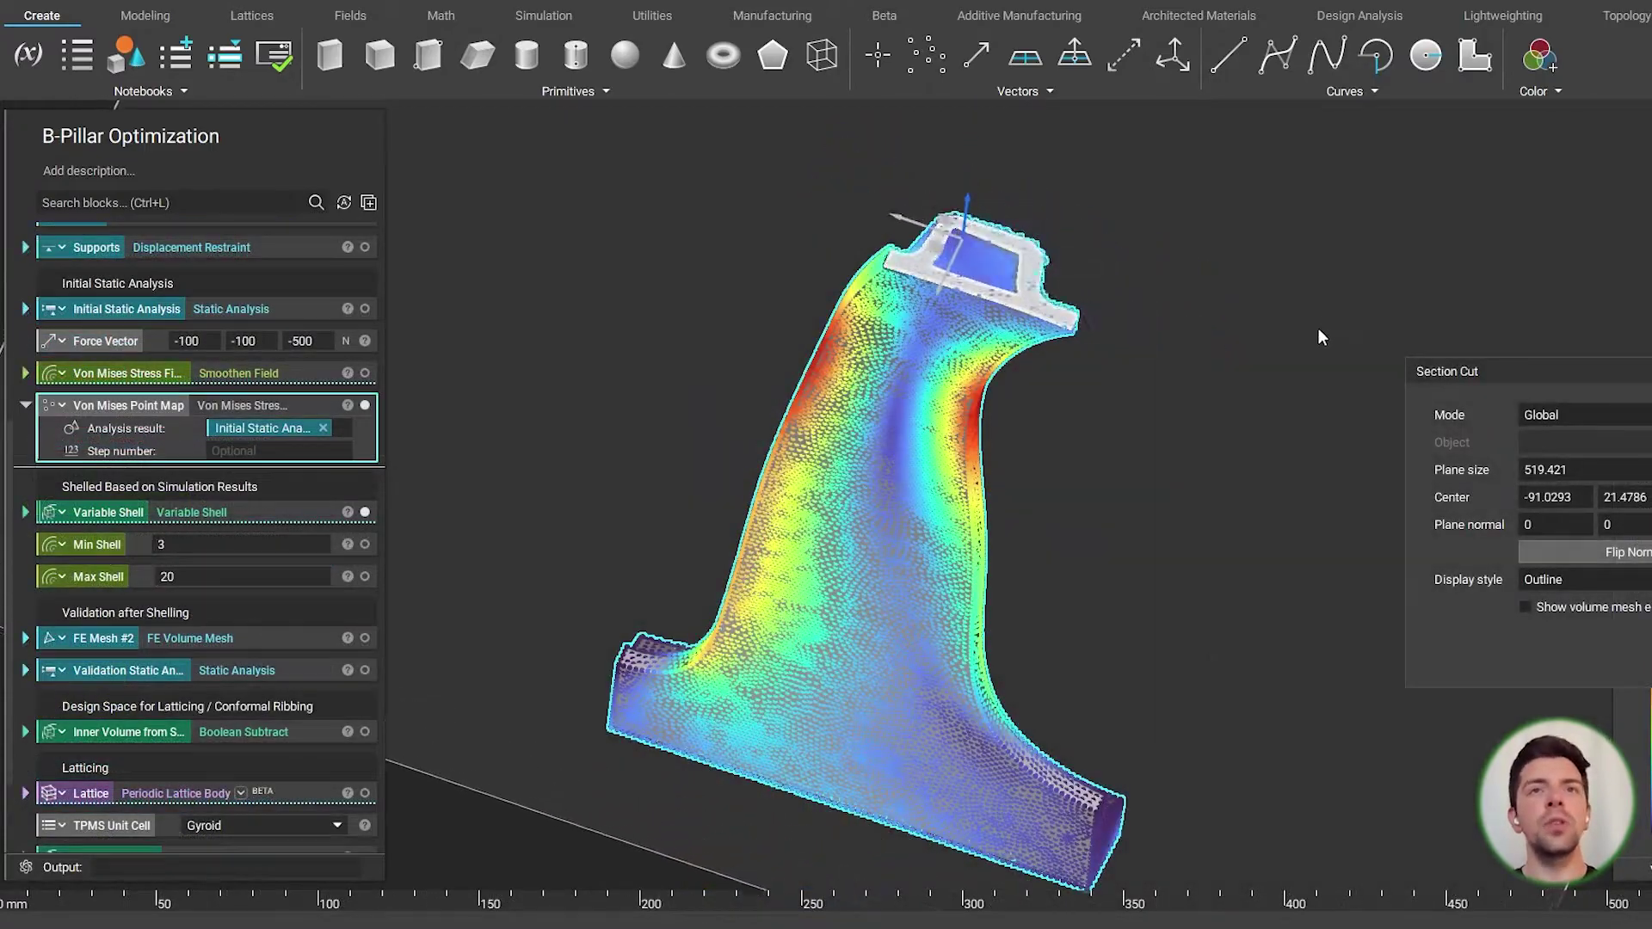
{"action": "right_click_drag", "start_coordinate": [1319, 332], "coordinate": [1258, 869]}
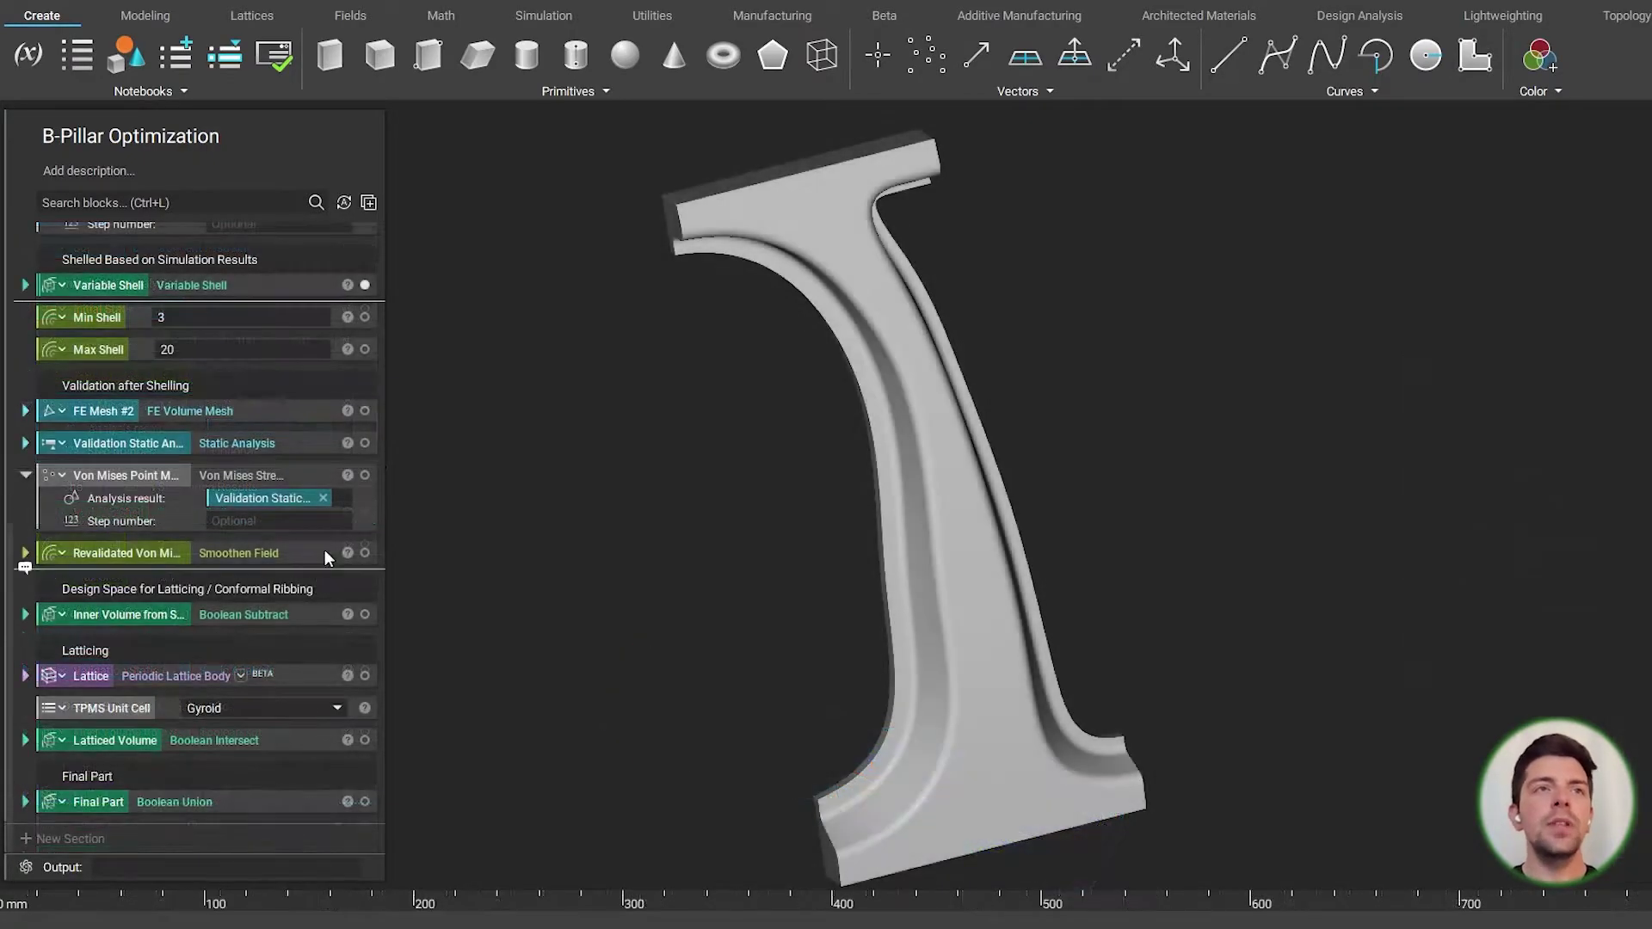
Inspect the shelled part with a section cut through the Validation Static Analysis, then exit it
{"action": "left_click", "coordinate": [296, 442]}
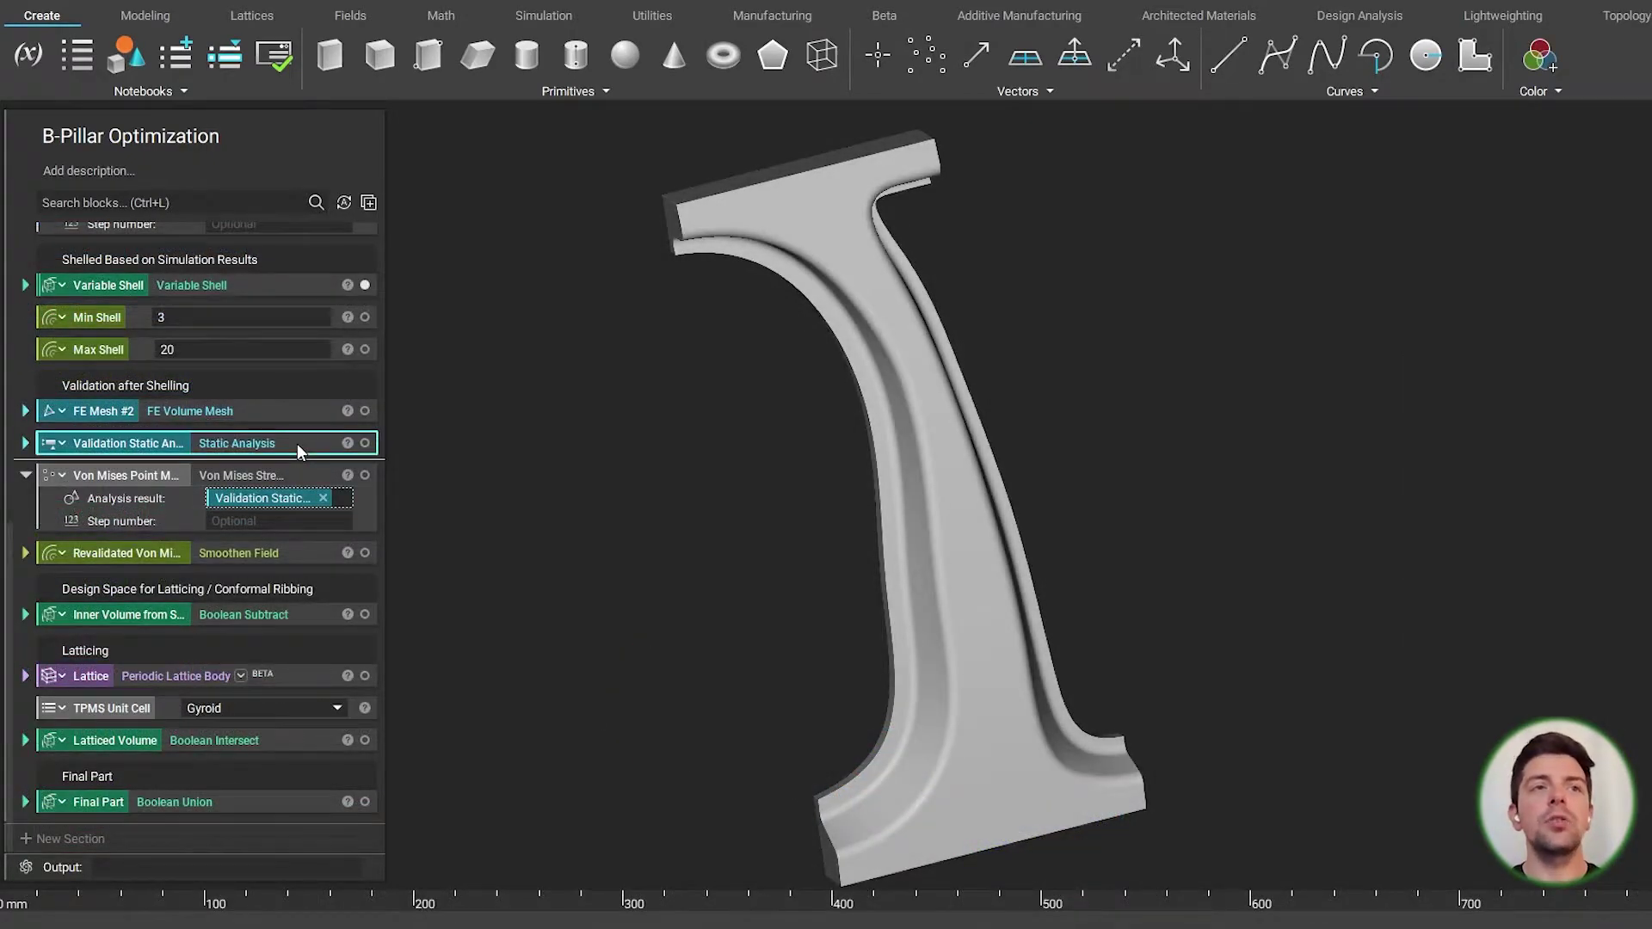
{"action": "left_click", "coordinate": [919, 282]}
{"action": "key", "text": "s"}
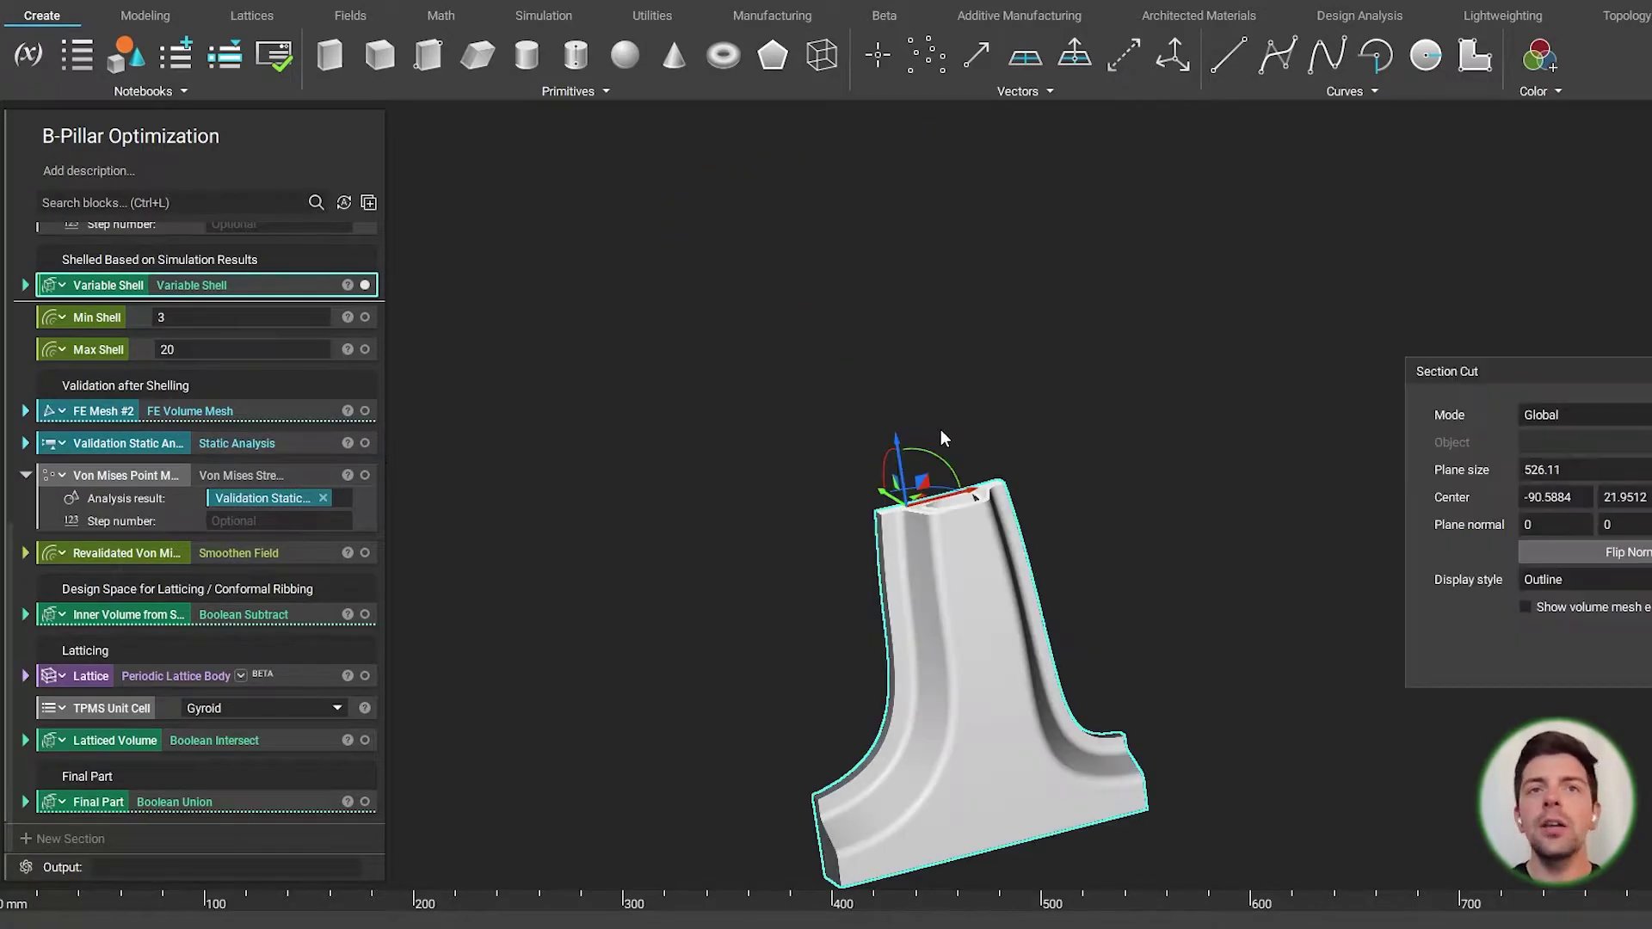
{"action": "left_click_drag", "start_coordinate": [894, 431], "coordinate": [863, 111]}
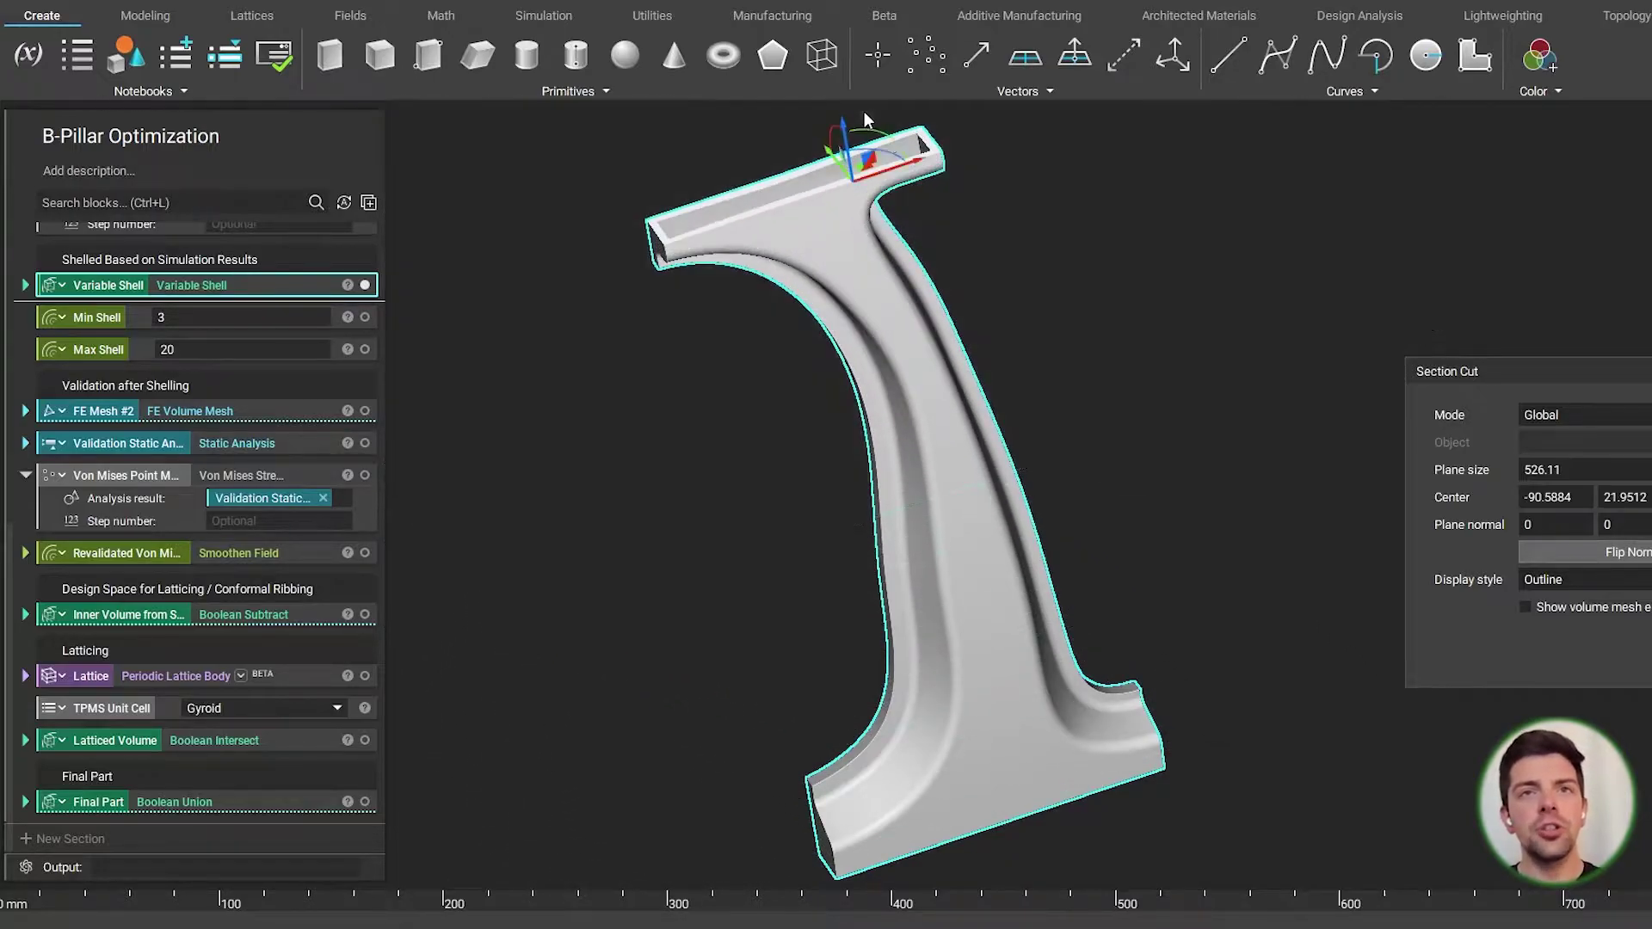
{"action": "key", "text": "Escape"}
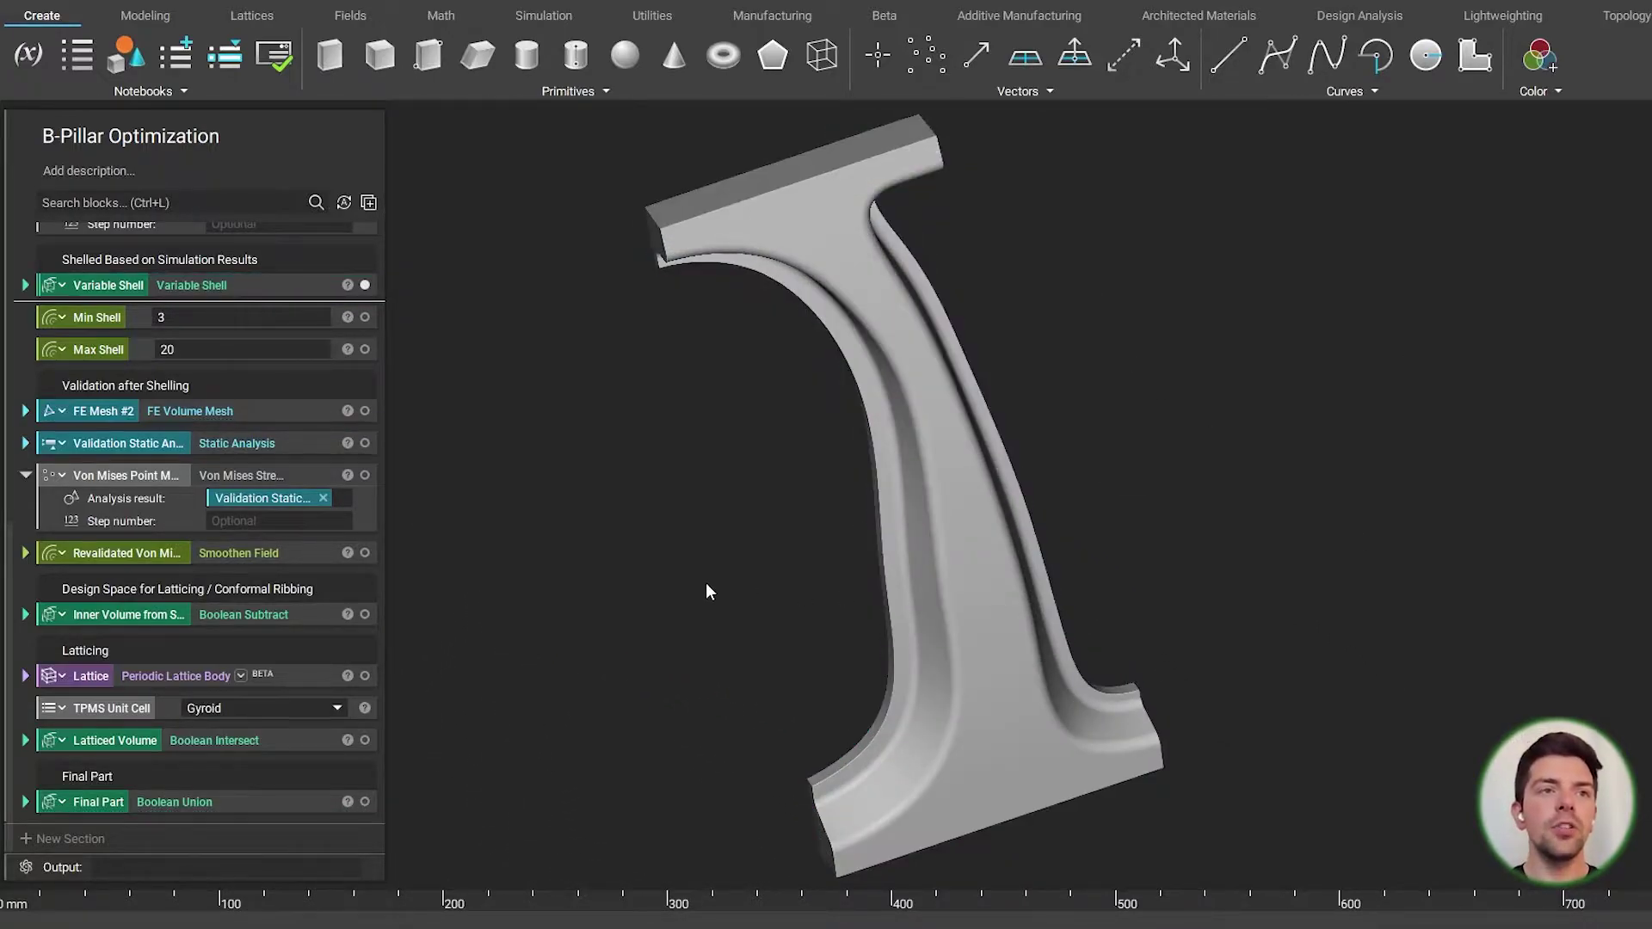
Plot the validation result as displacement, then show the Boolean Subtract inner volume
{"action": "left_click", "coordinate": [306, 446]}
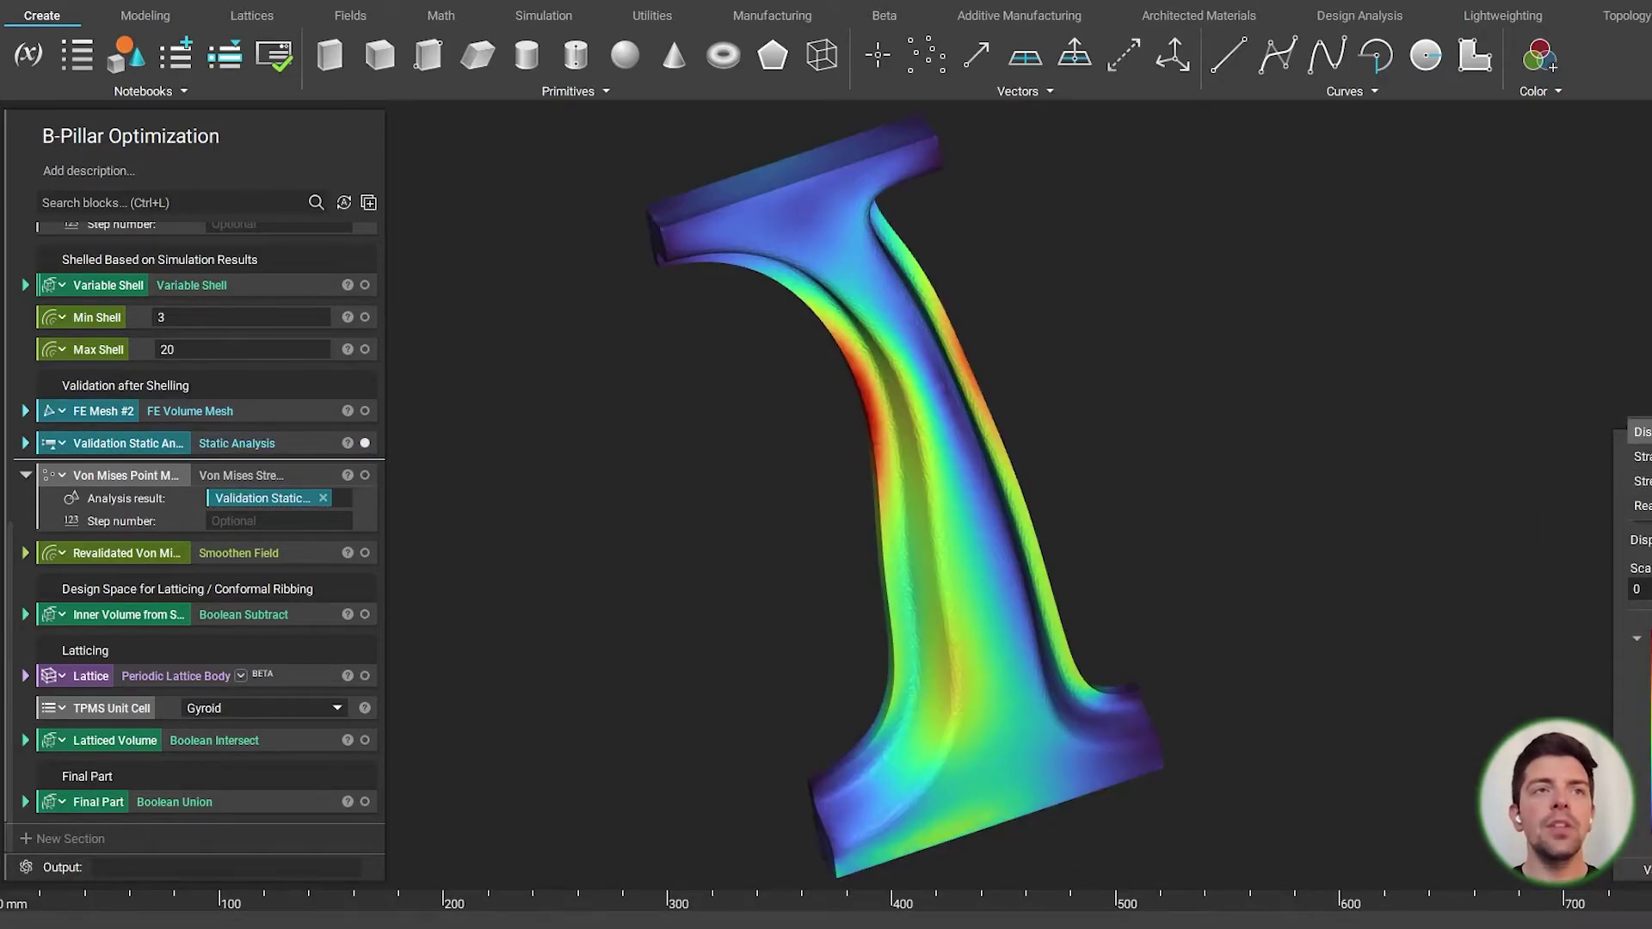
{"action": "left_click", "coordinate": [1638, 432]}
{"action": "right_click_drag", "start_coordinate": [1119, 514], "coordinate": [1346, 513]}
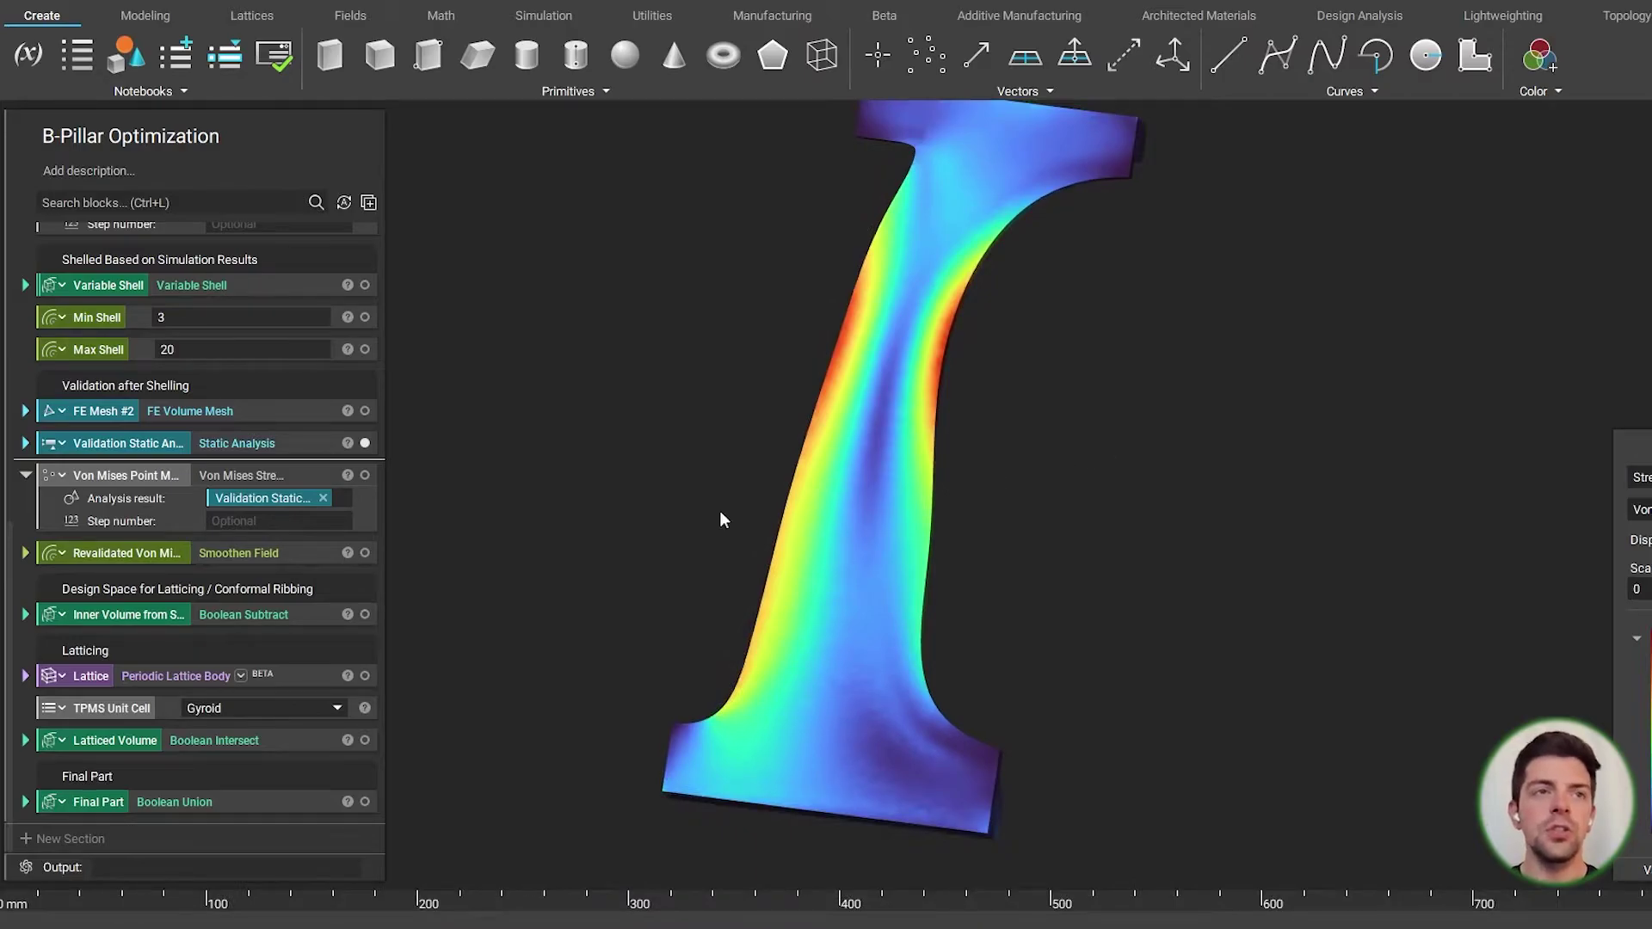
{"action": "left_click", "coordinate": [260, 618]}
{"action": "left_click", "coordinate": [1209, 492]}
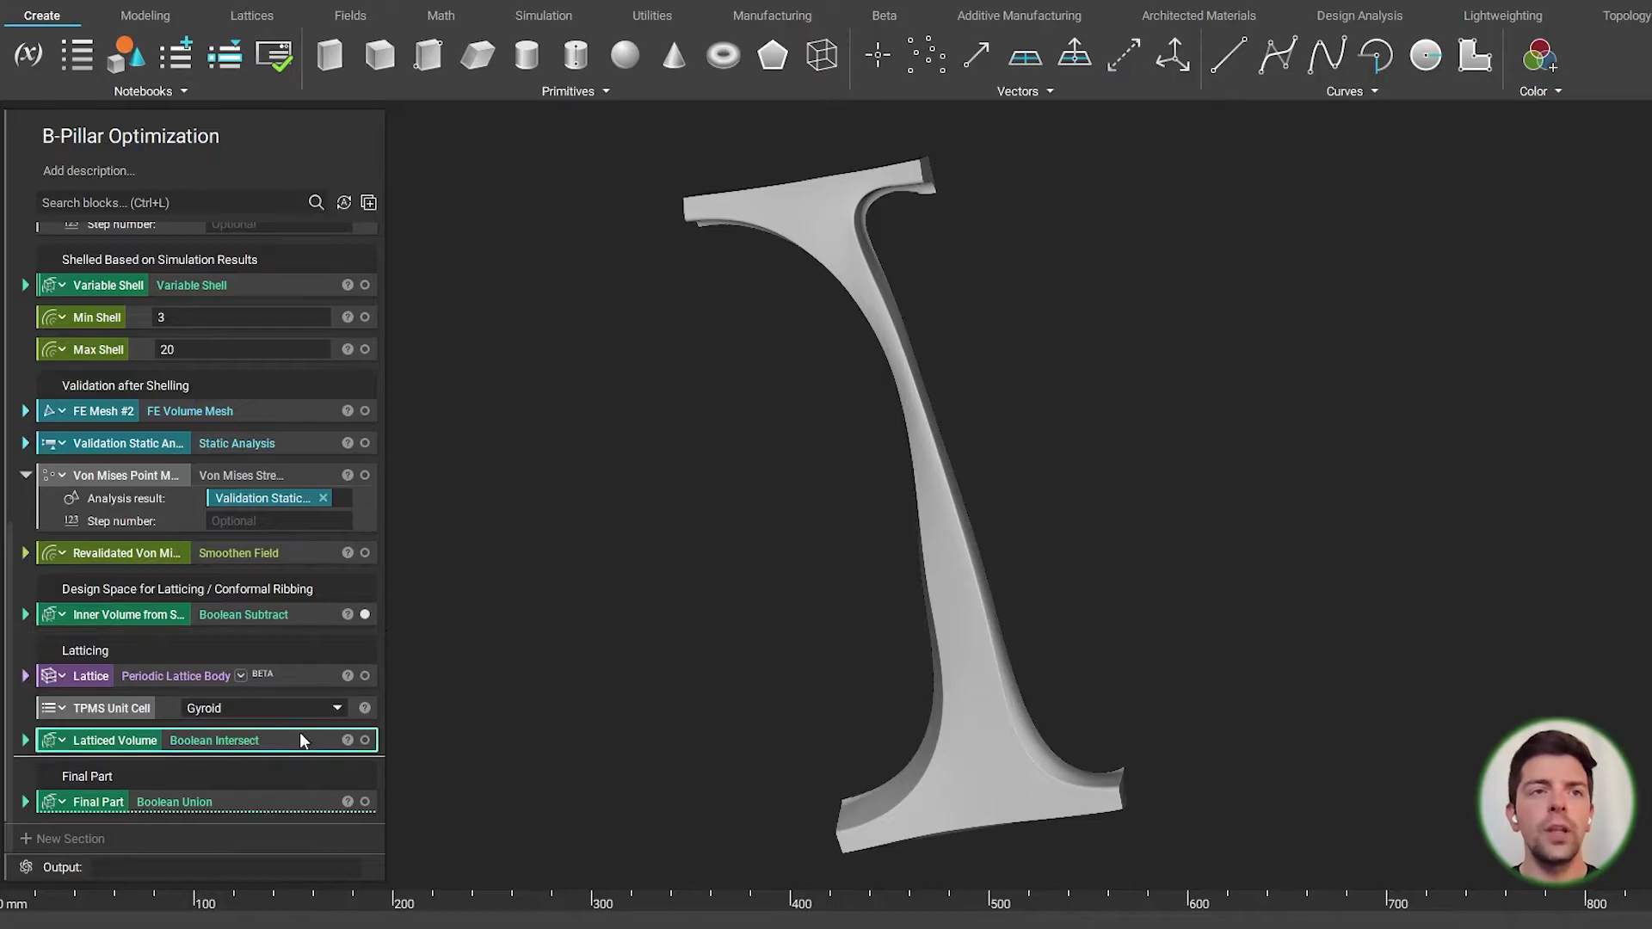
Show the Latticed Volume and check the initial von Mises stress map
{"action": "left_click", "coordinate": [364, 739]}
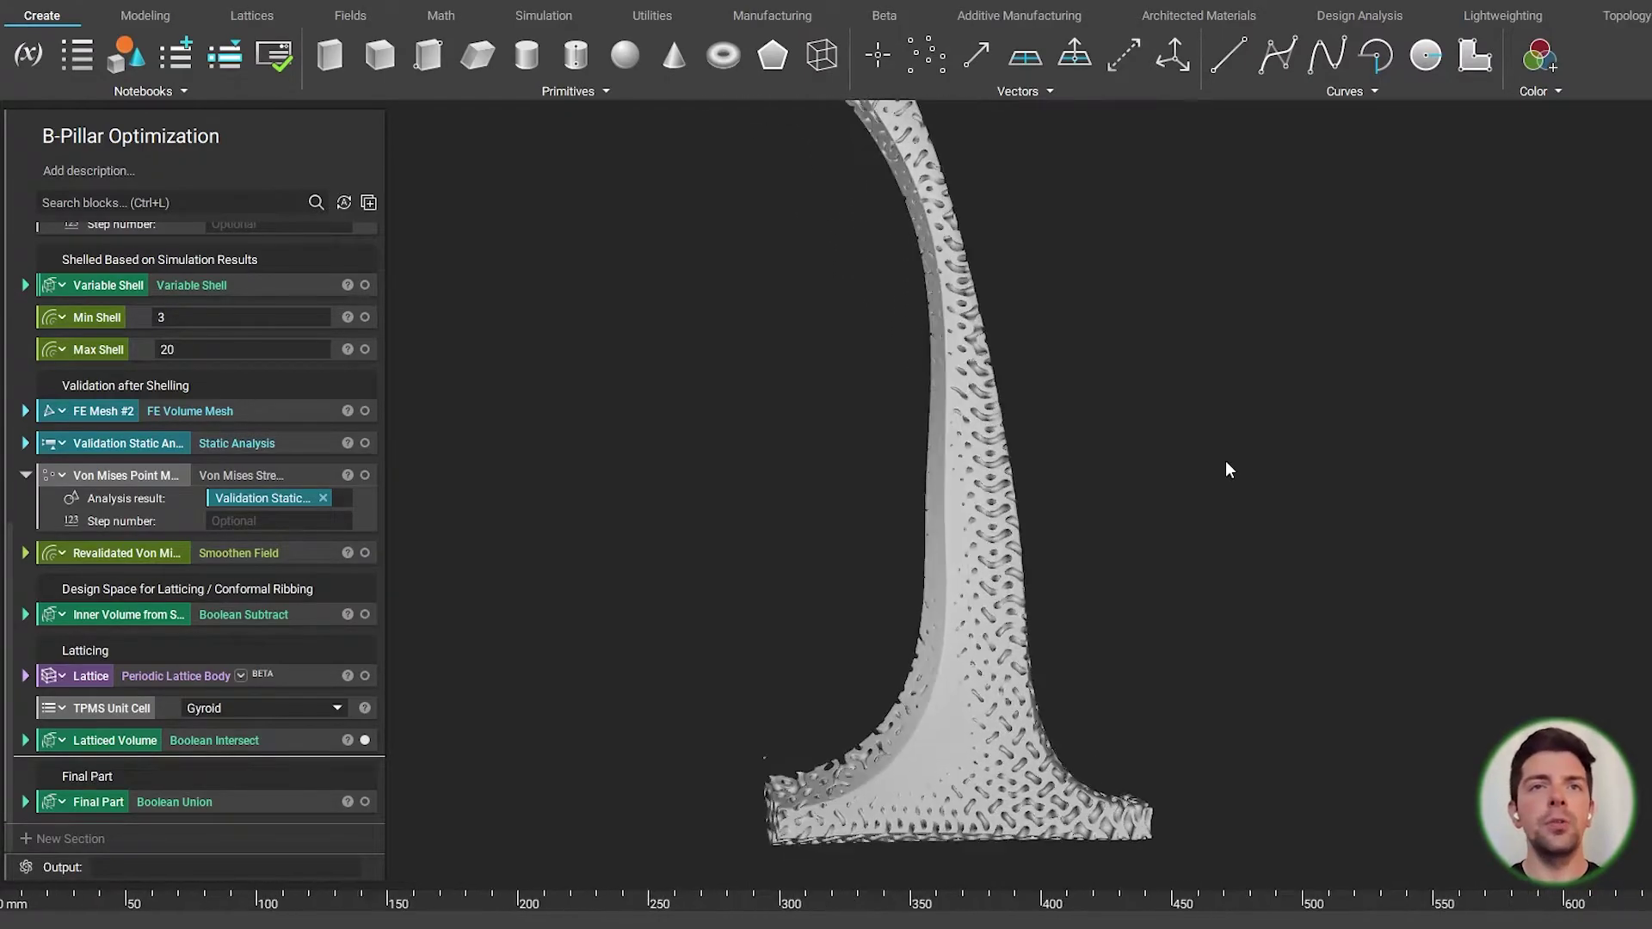
{"action": "scroll", "coordinate": [327, 473], "scroll_direction": "up", "scroll_amount": 3}
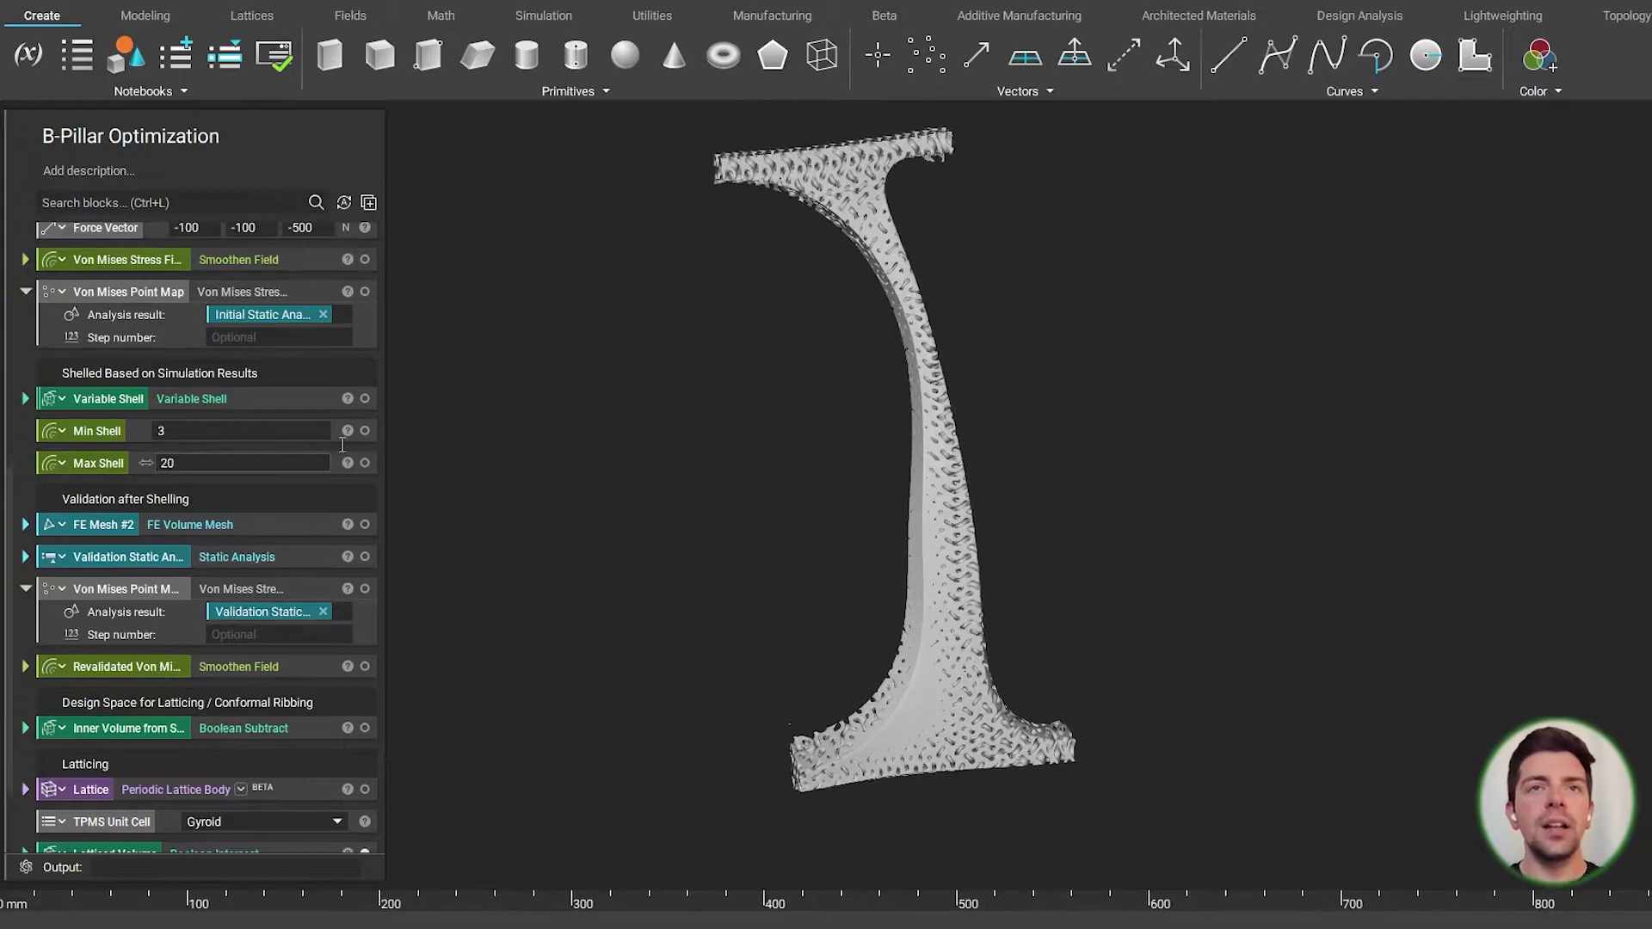
{"action": "left_click", "coordinate": [365, 293]}
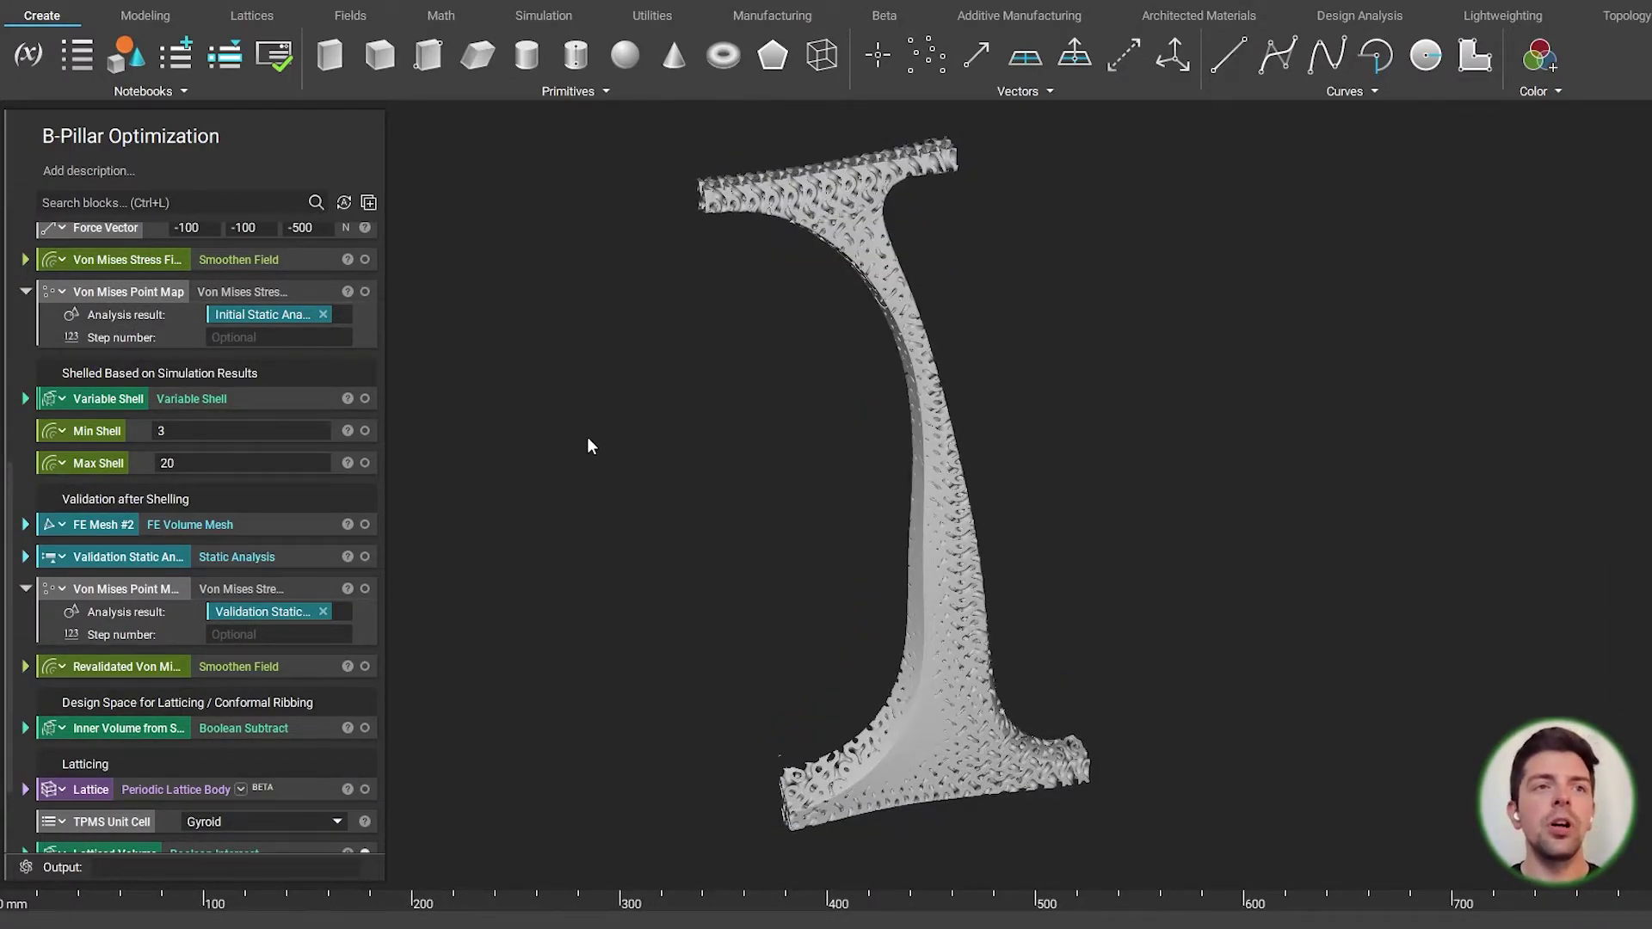
Review the TPMS Unit Cell options, leaving Gyroid selected
{"action": "scroll", "coordinate": [298, 750], "scroll_direction": "down", "scroll_amount": 2}
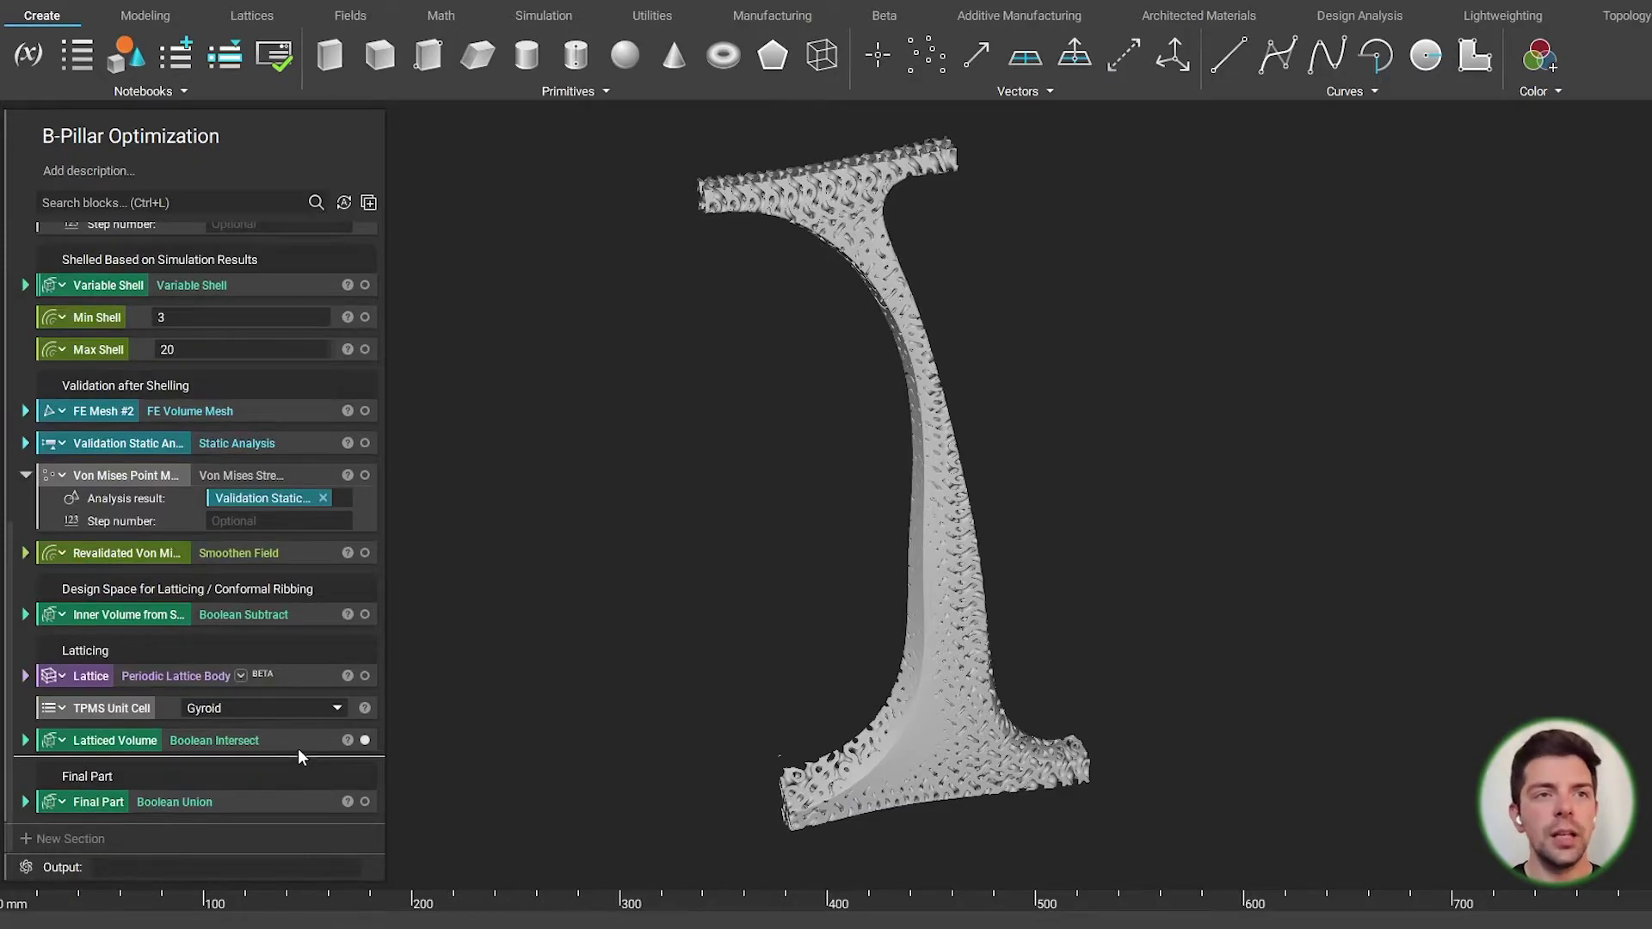
{"action": "left_click", "coordinate": [339, 704]}
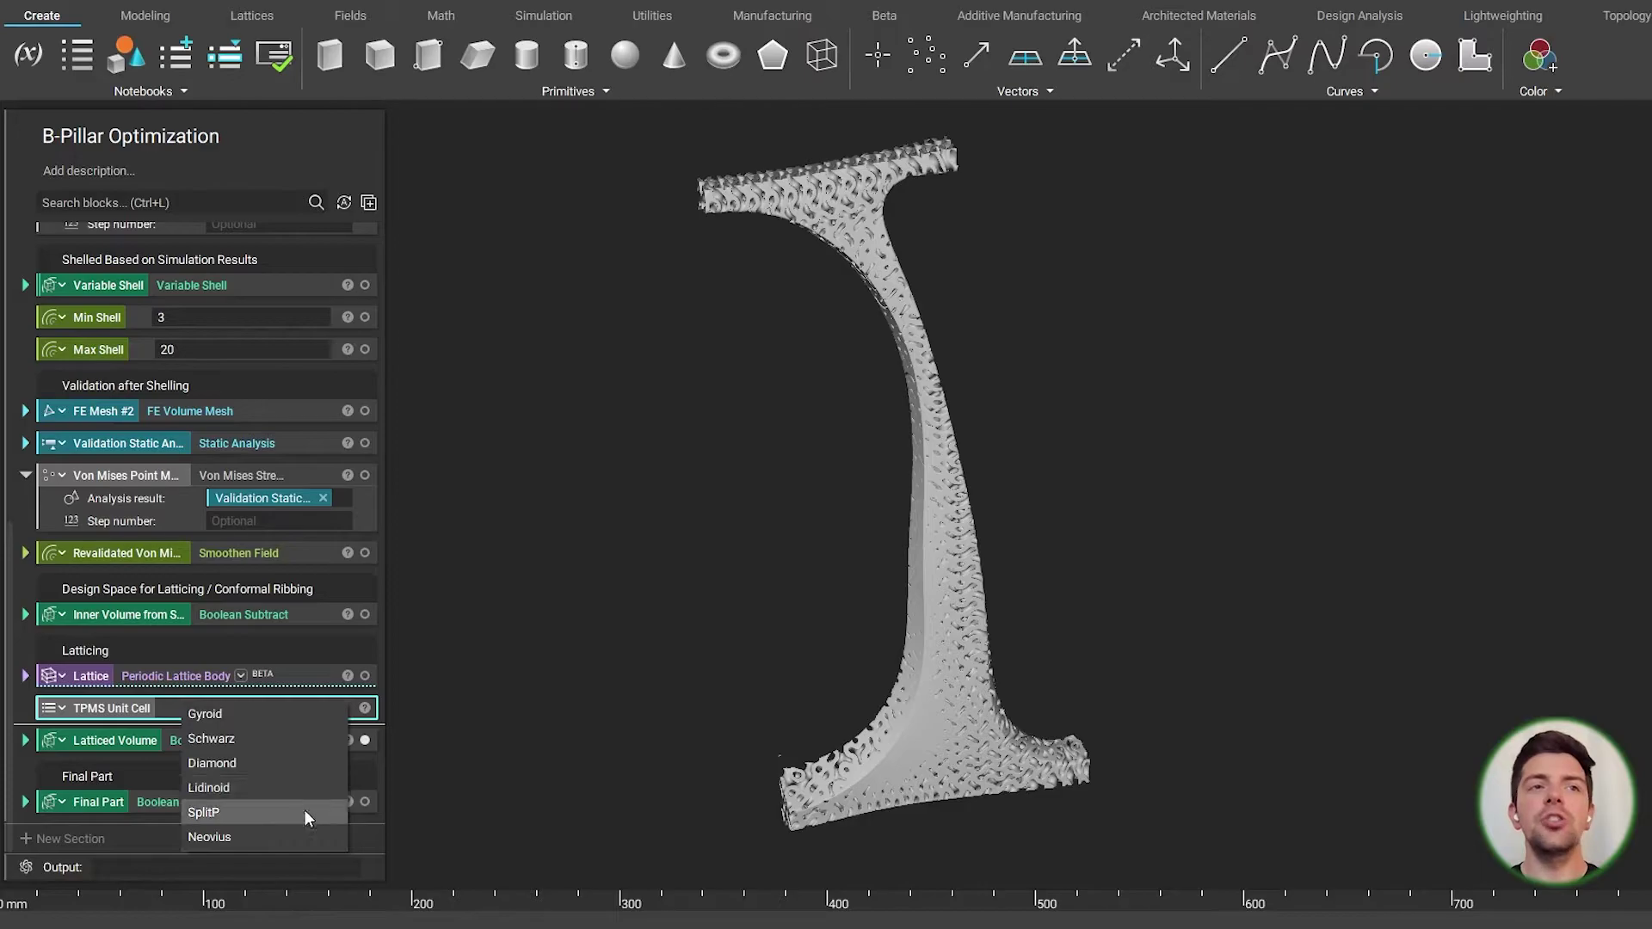
{"action": "left_click", "coordinate": [544, 769]}
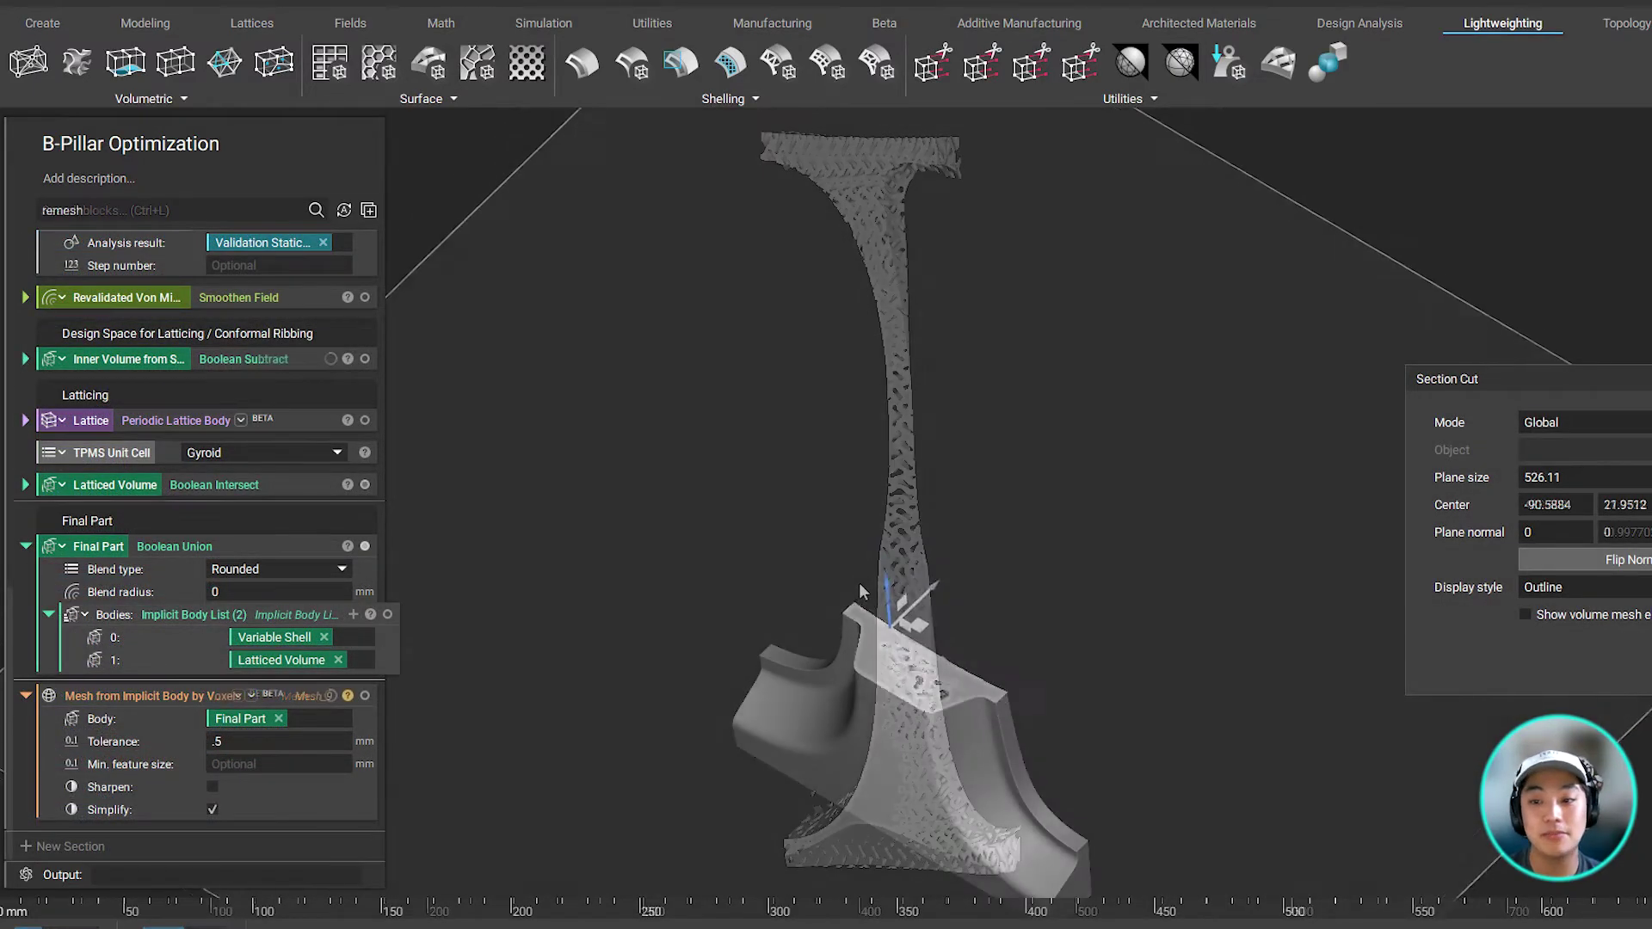
Orbit the sectioned Final Part mesh to an upright view
{"action": "right_click_drag", "start_coordinate": [840, 676], "coordinate": [863, 465]}
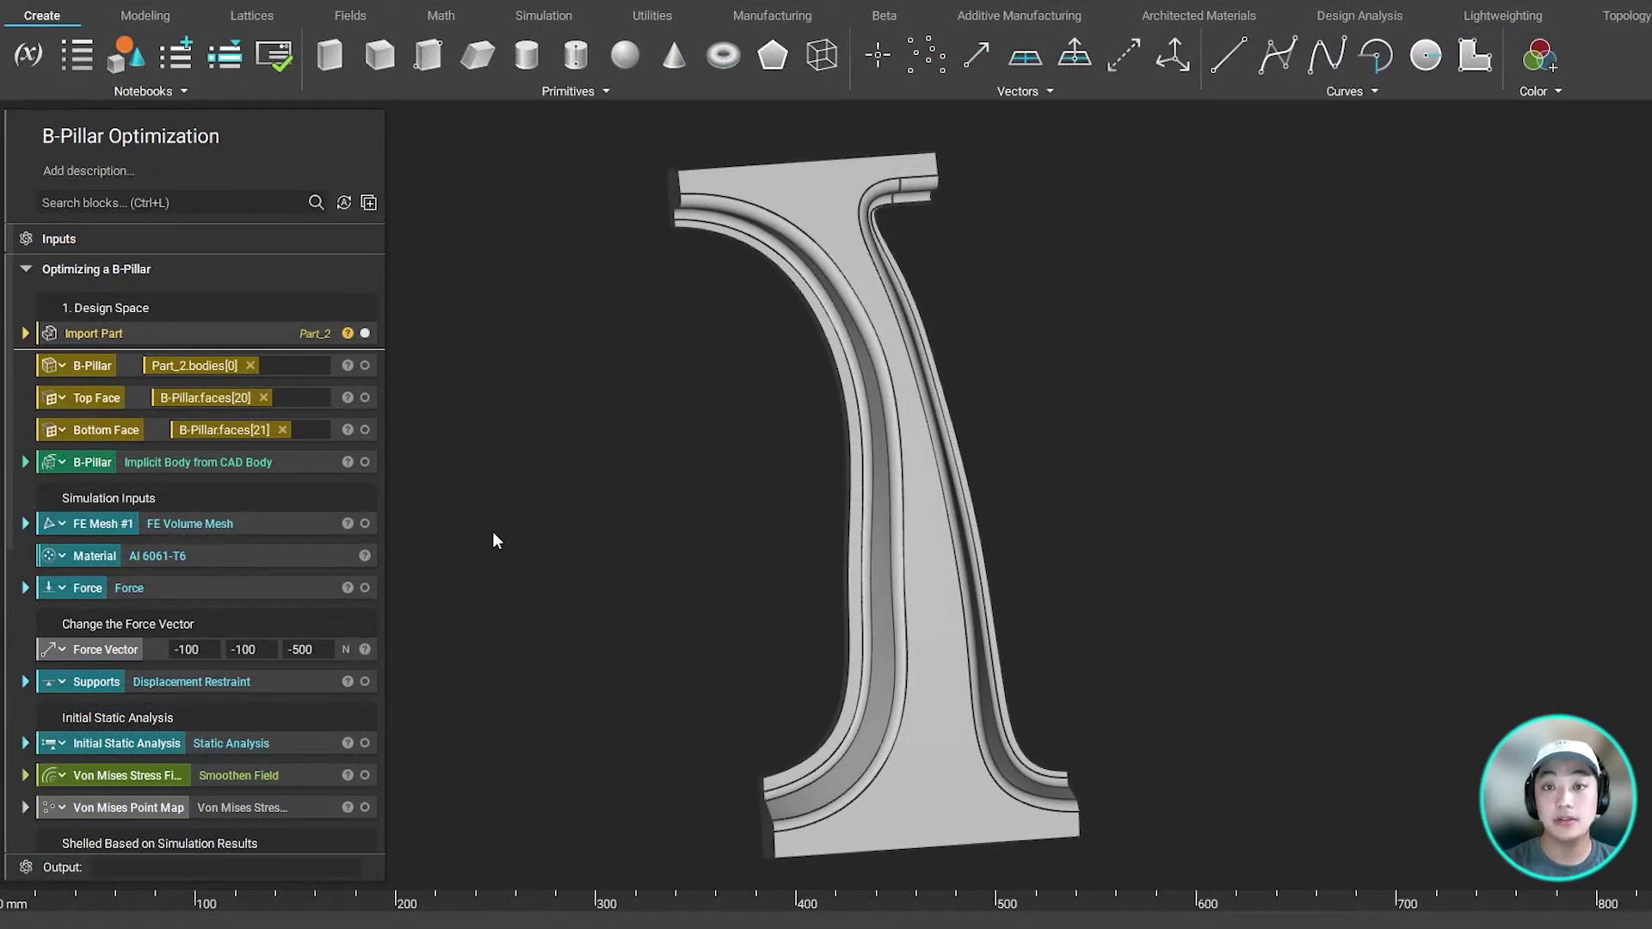
Switch the lattice's TPMS Unit Cell block from Gyroid to Schwarz
{"action": "scroll", "coordinate": [349, 538], "scroll_direction": "down", "scroll_amount": 5}
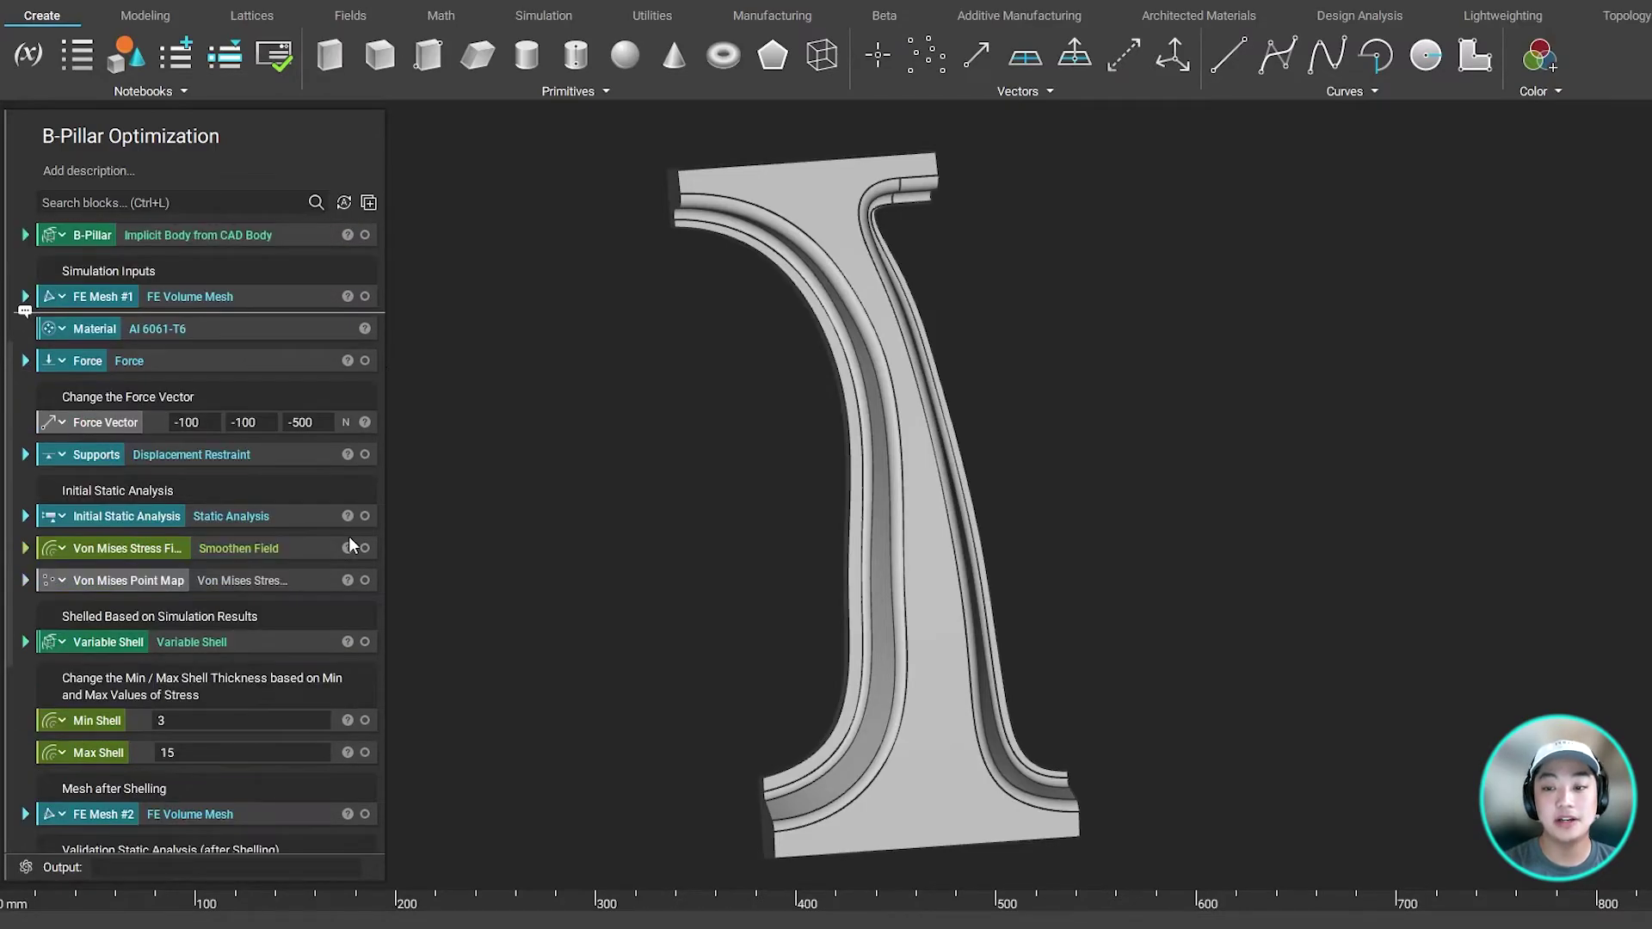
{"action": "scroll", "coordinate": [348, 535], "scroll_direction": "down", "scroll_amount": 2}
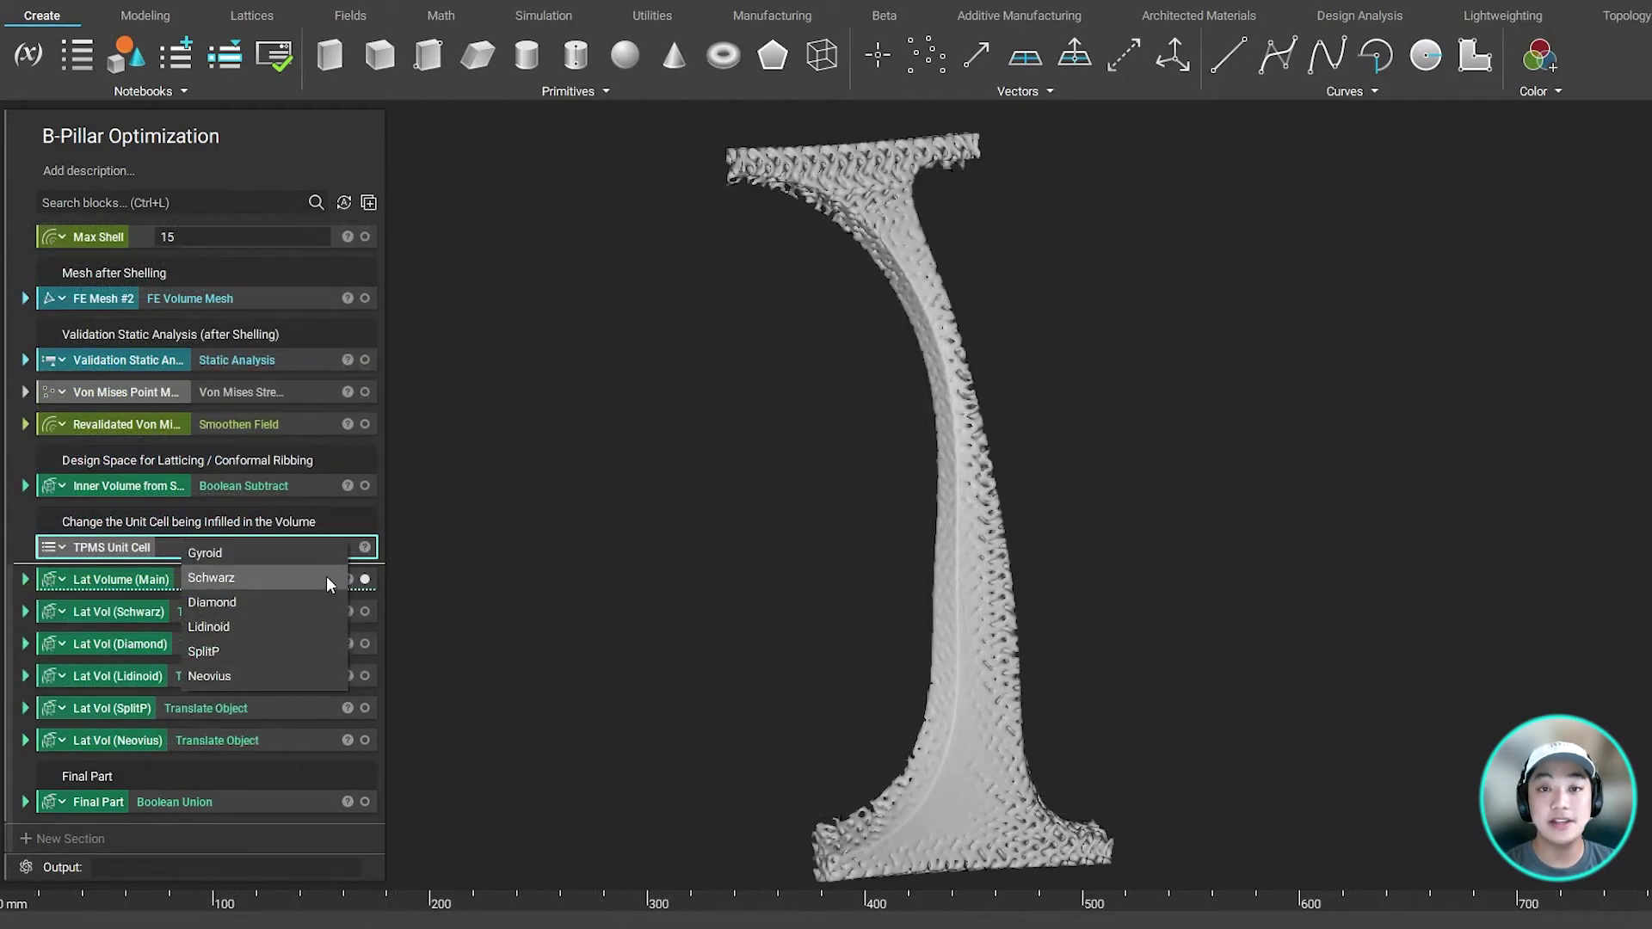
{"action": "left_click", "coordinate": [327, 577]}
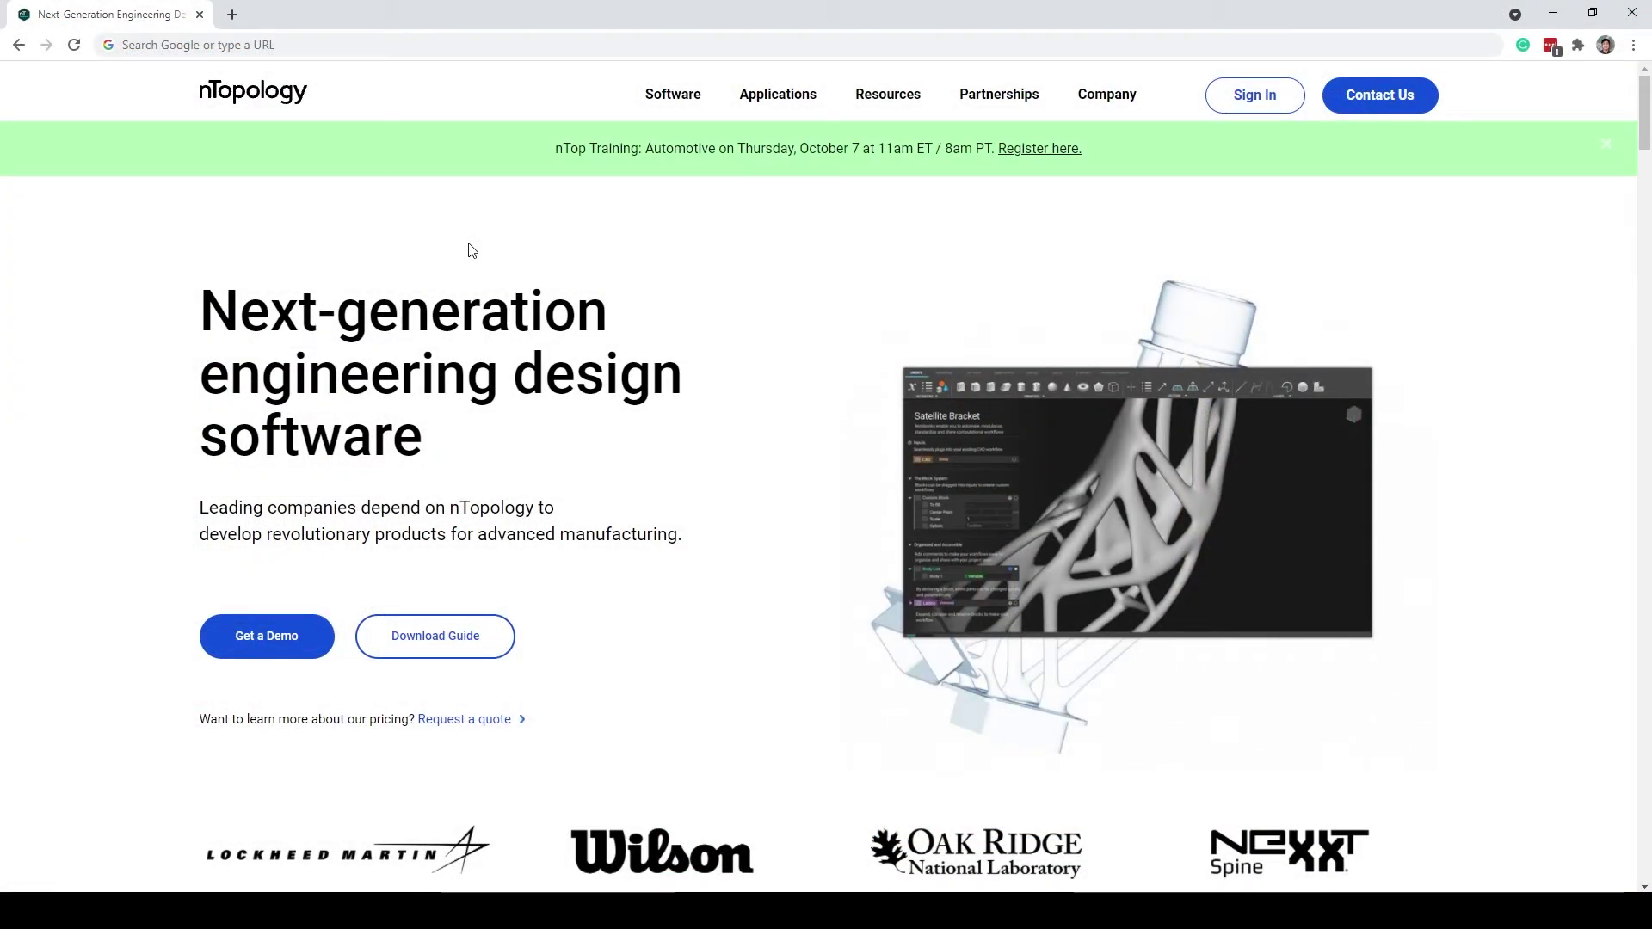
Go to ntopology.com and open the Get a Demo request page
{"action": "left_click", "coordinate": [215, 43]}
{"action": "type", "text": "ntopology.com"}
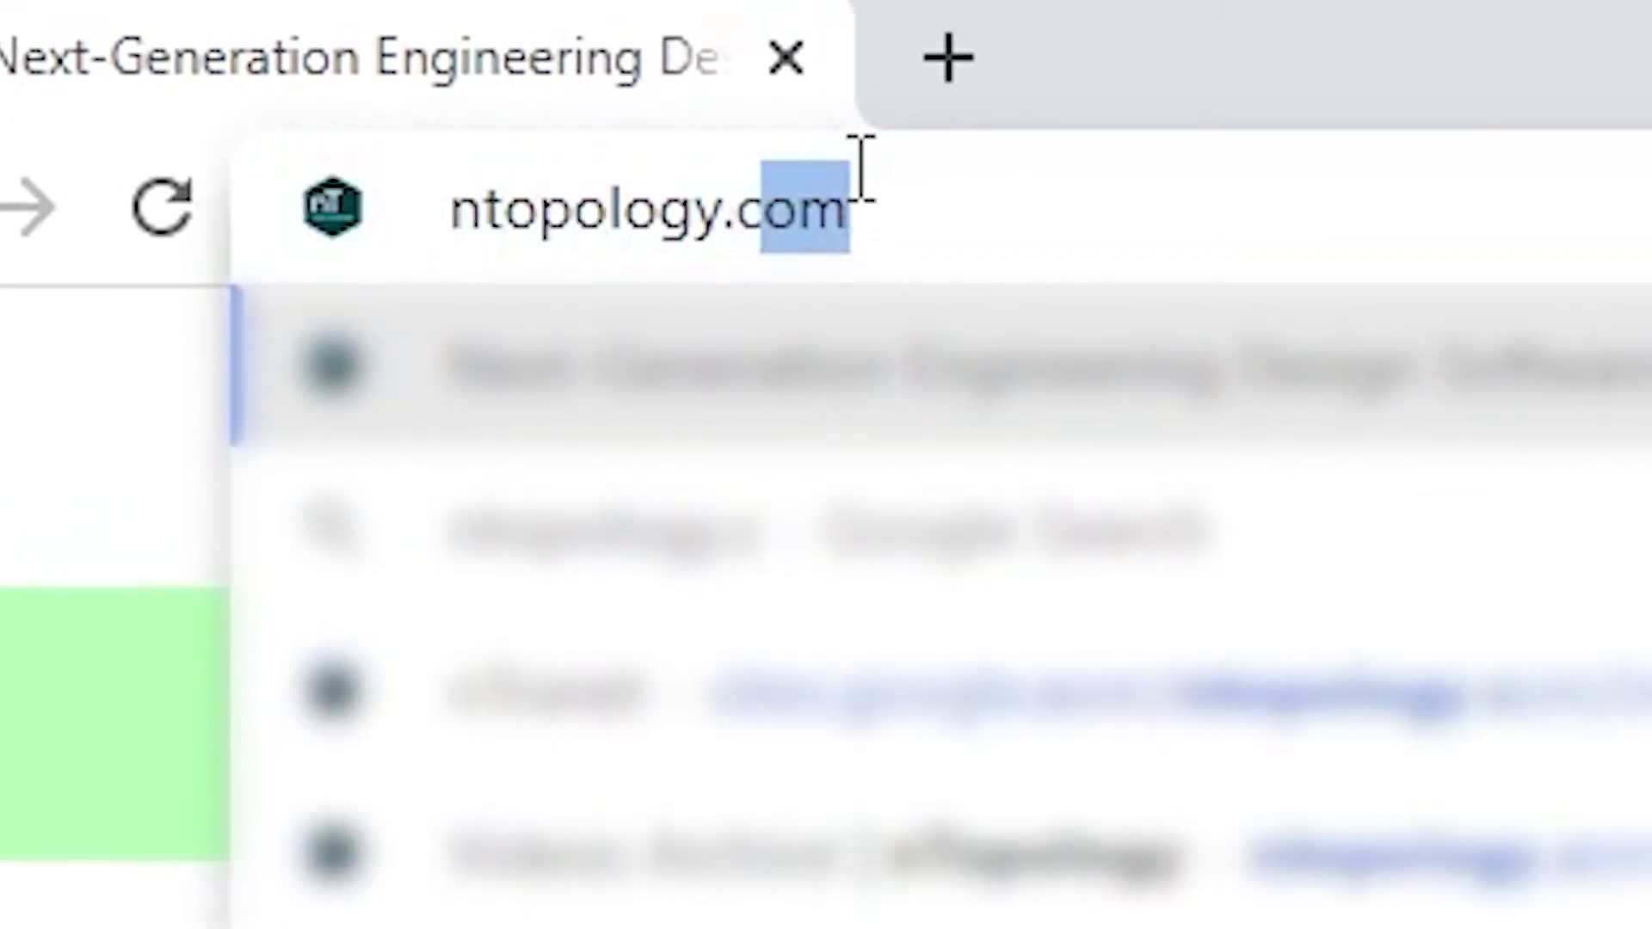
{"action": "key", "text": "Return"}
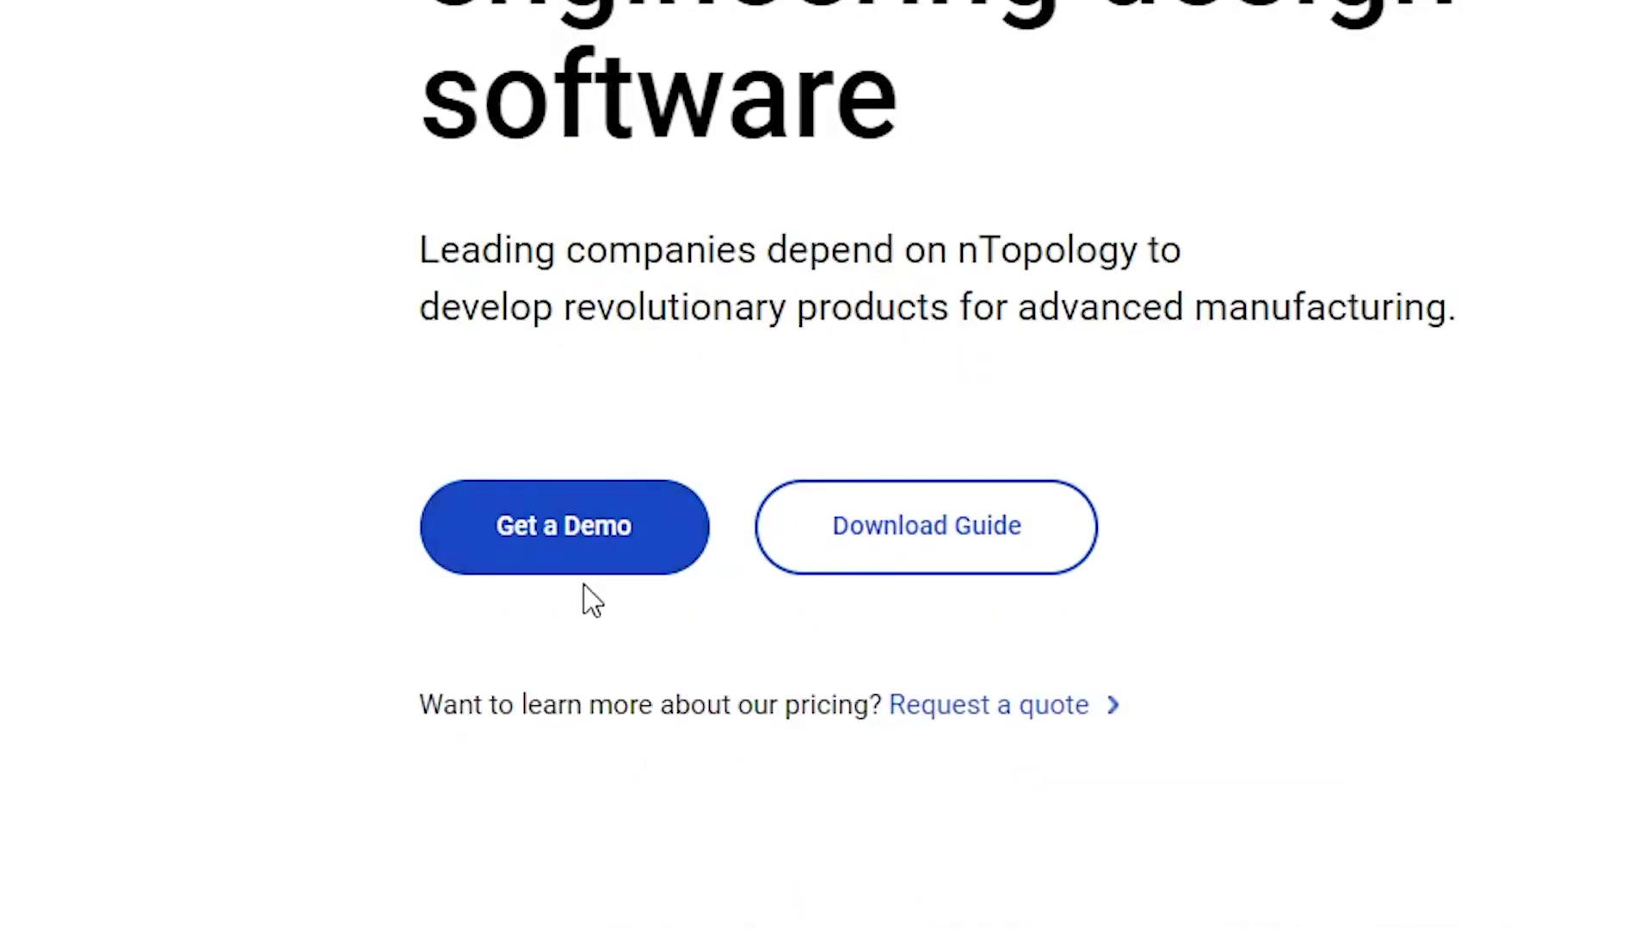
{"action": "left_click", "coordinate": [590, 564]}
{"action": "scroll", "coordinate": [1307, 366], "scroll_direction": "down", "scroll_amount": 2}
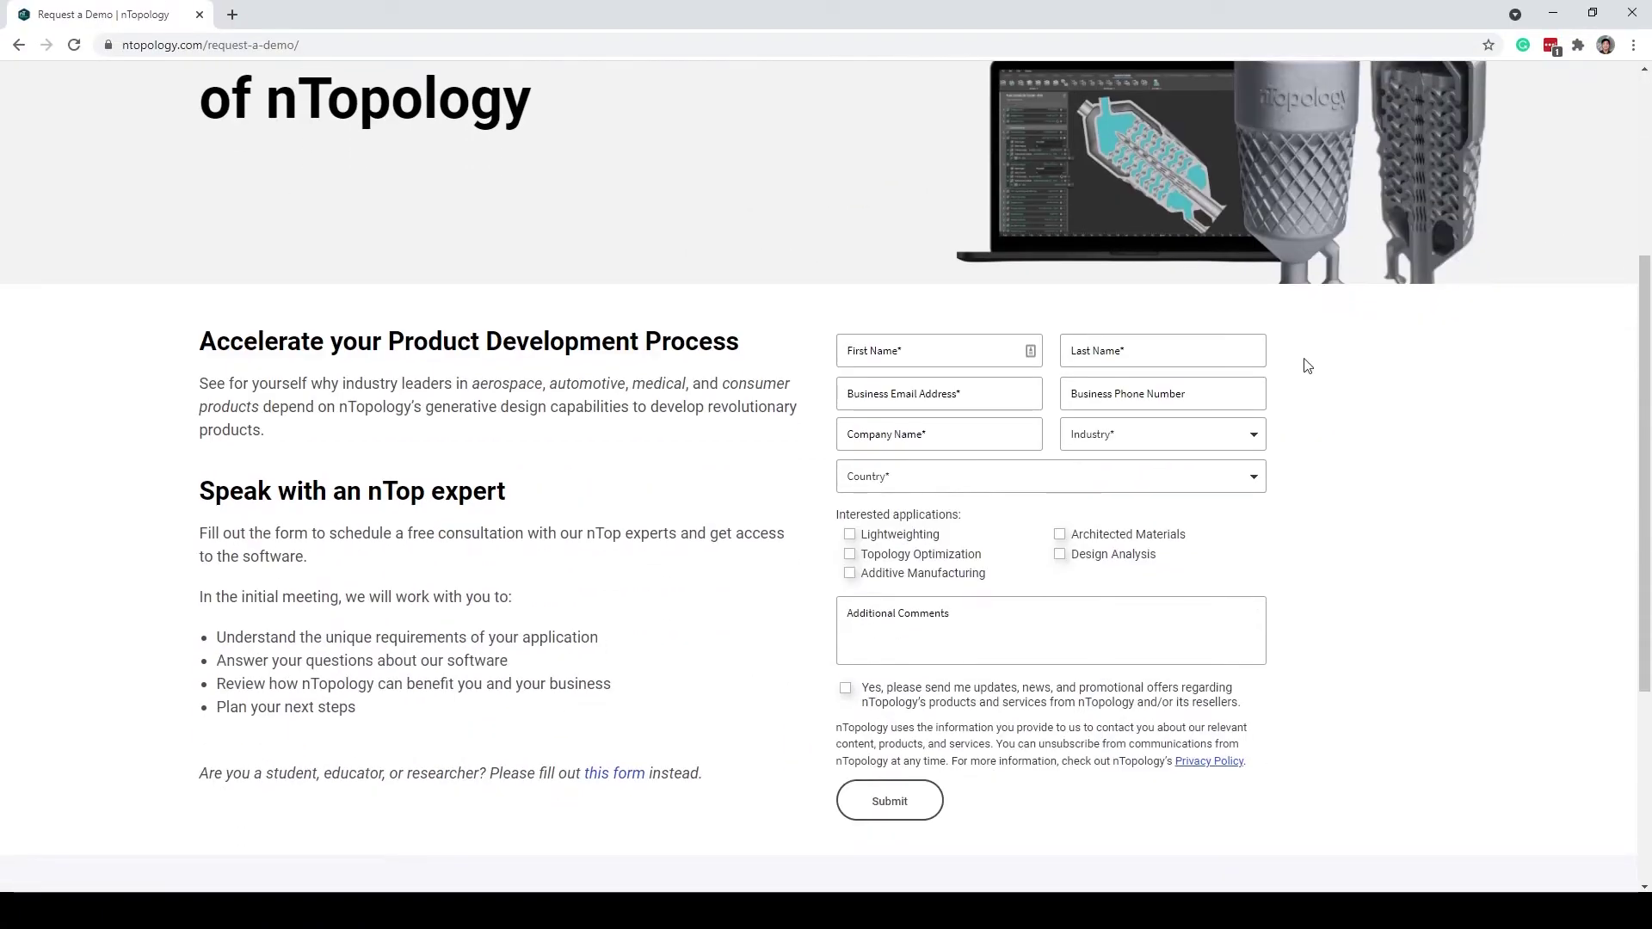
{"action": "left_click_drag", "start_coordinate": [201, 492], "coordinate": [631, 479]}
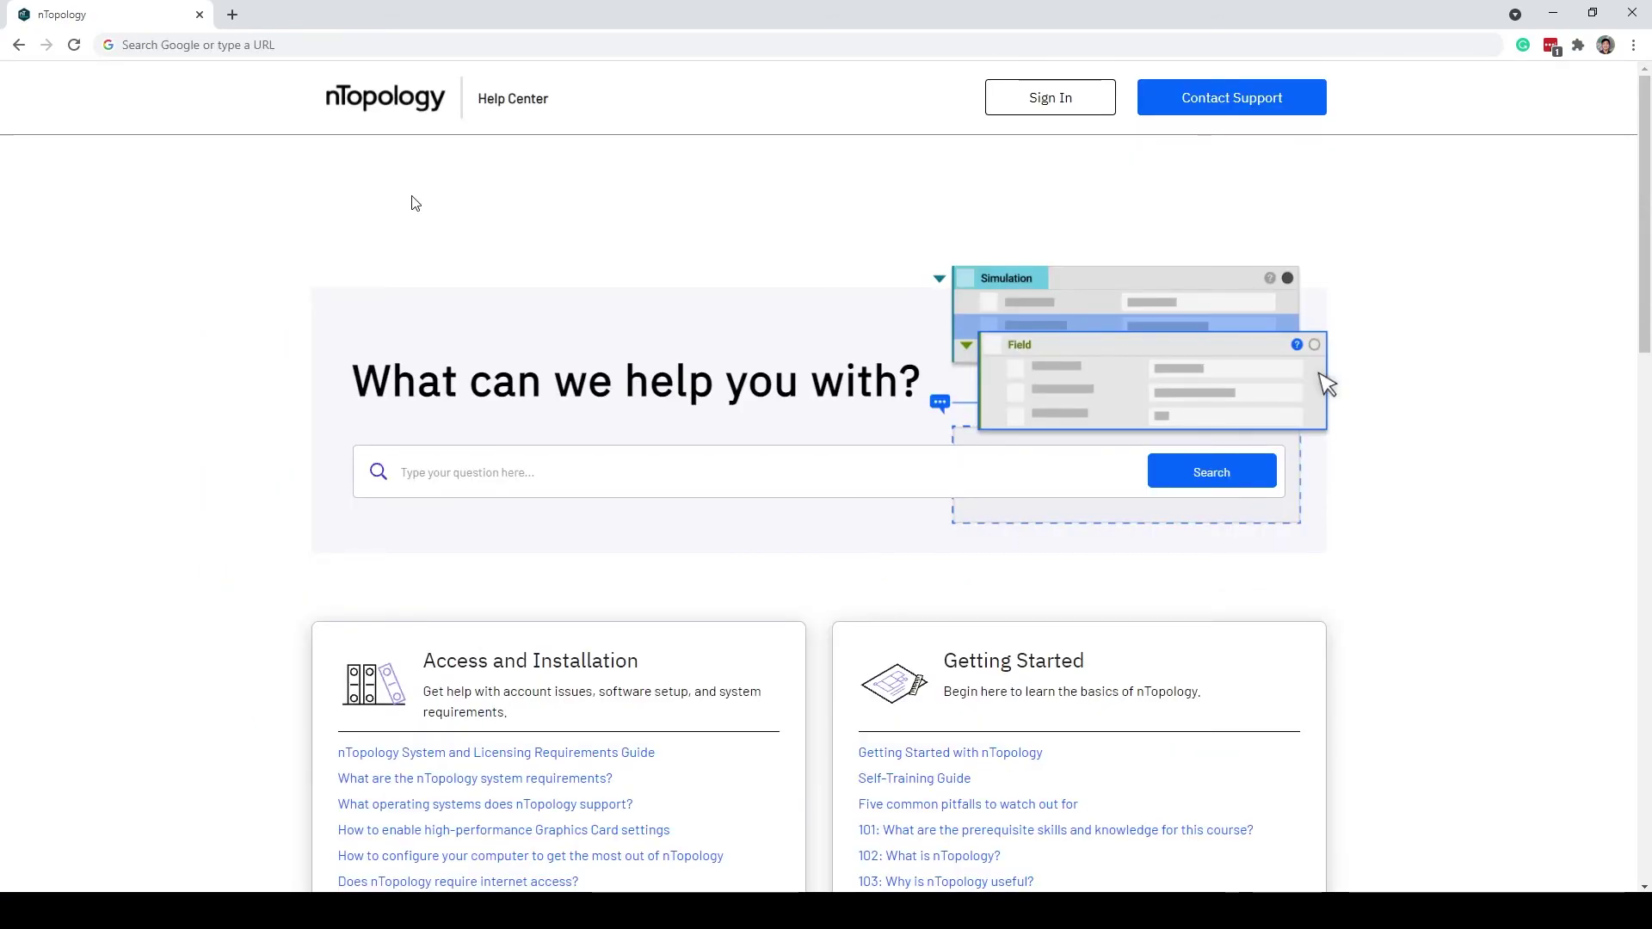
Load support.ntopology.com to reach the nTopology Help Center
{"action": "left_click", "coordinate": [255, 44]}
{"action": "type", "text": "support.ntopology.com"}
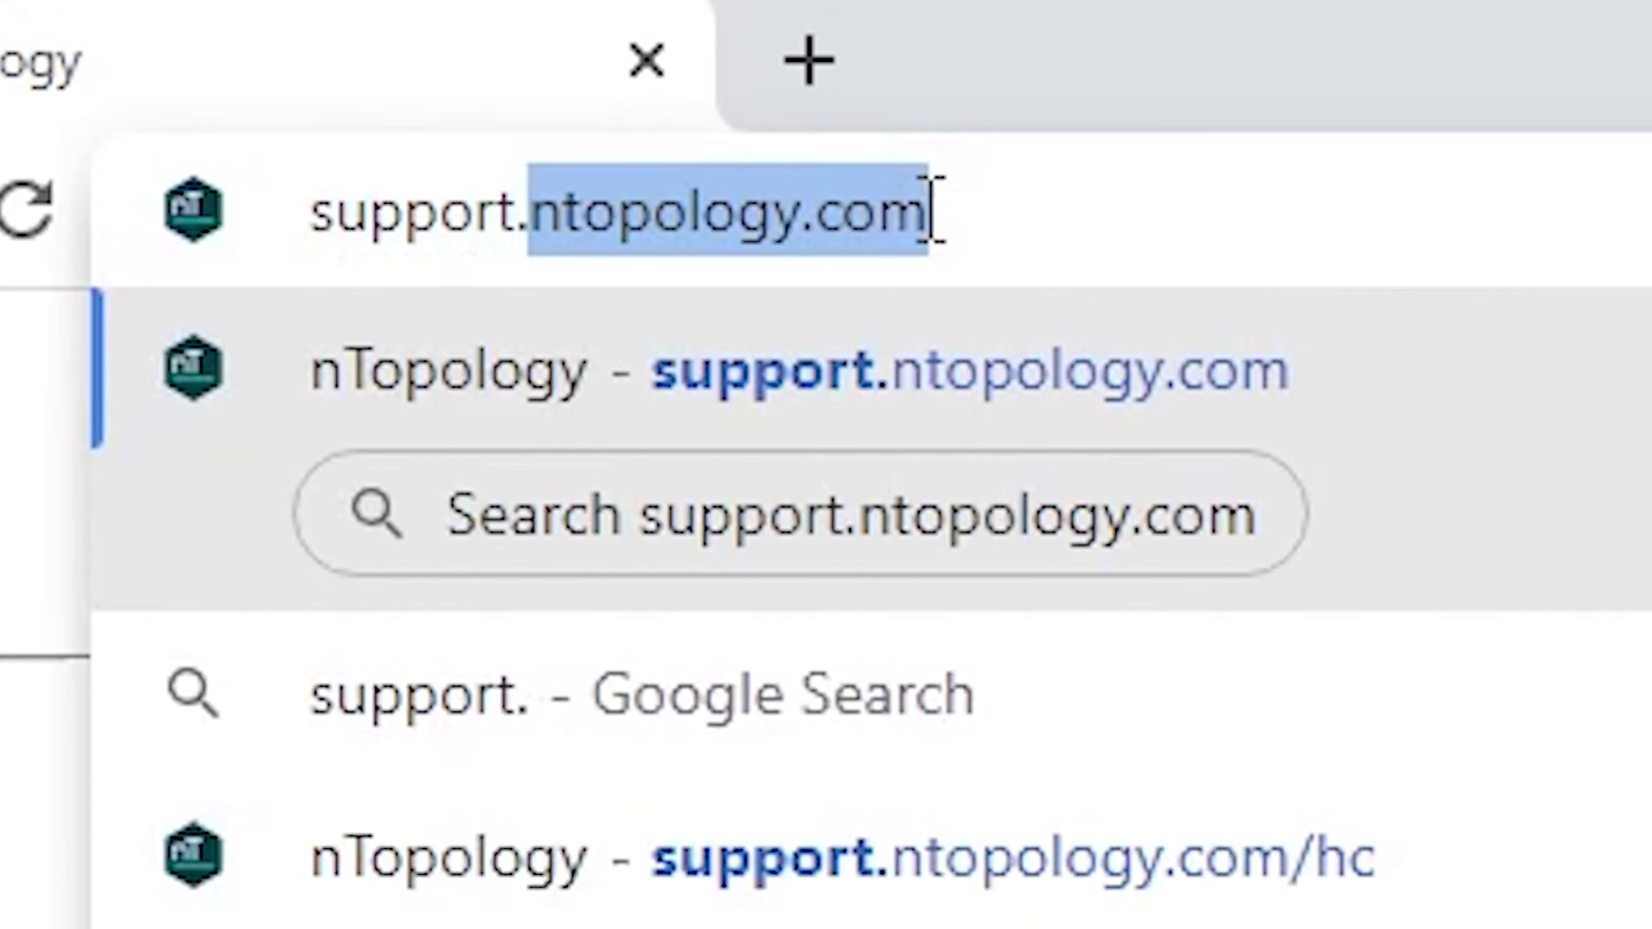
{"action": "key", "text": "Return"}
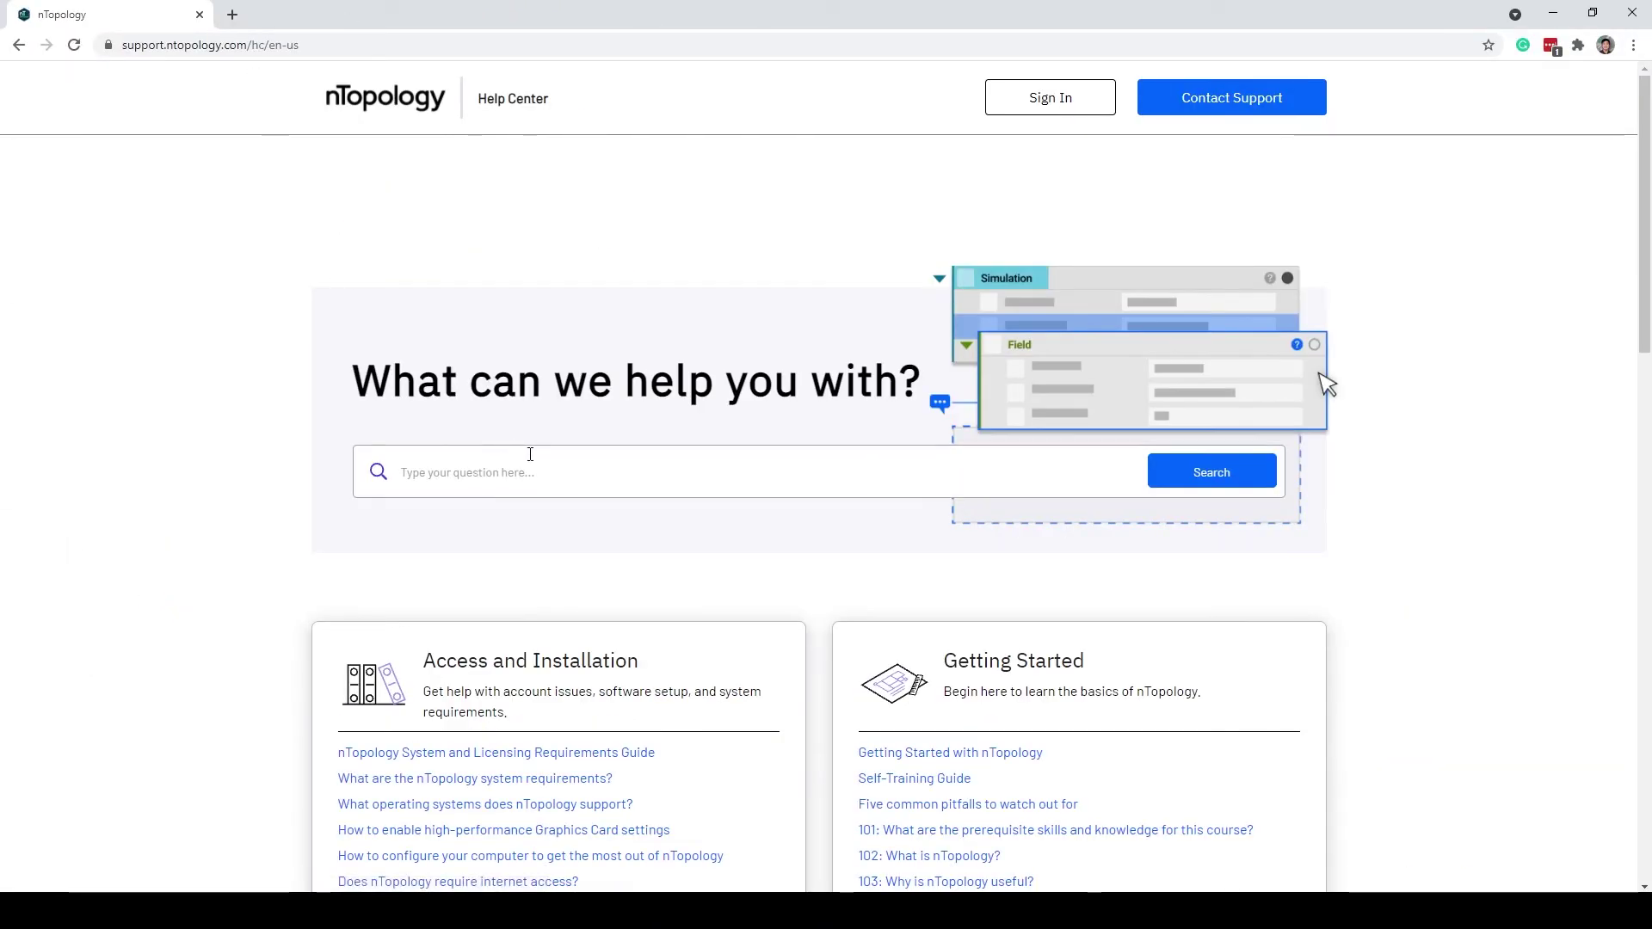